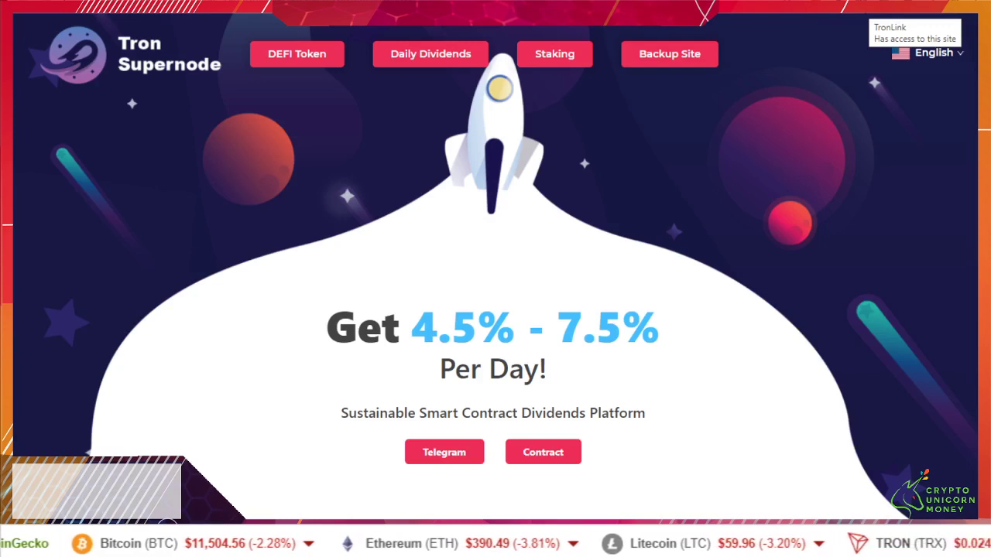
Step: From TronLink's menu, load the TronScan account page showing 7,003.38038 TRX and 0 TRON Power
{"action": "left_click", "coordinate": [861, 6]}
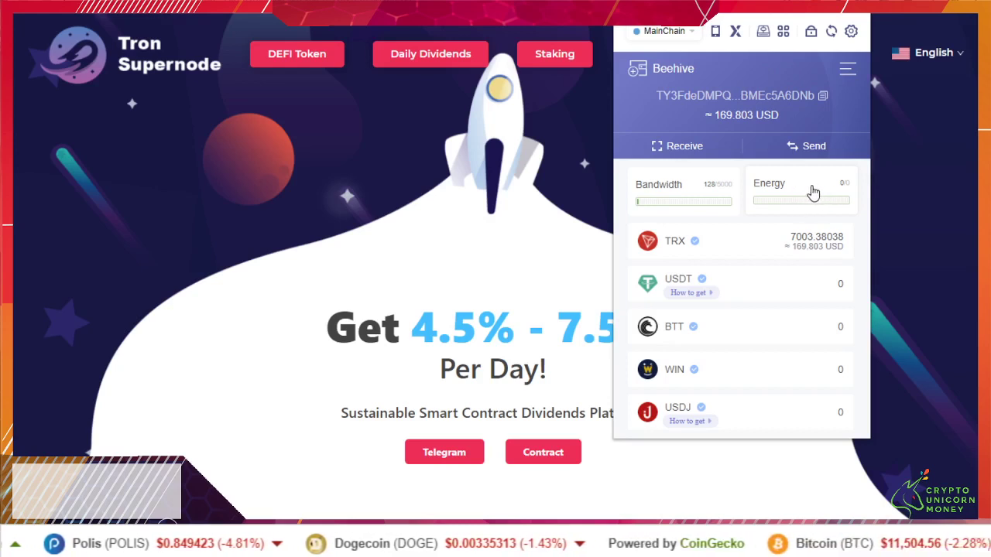
{"action": "left_click", "coordinate": [849, 70]}
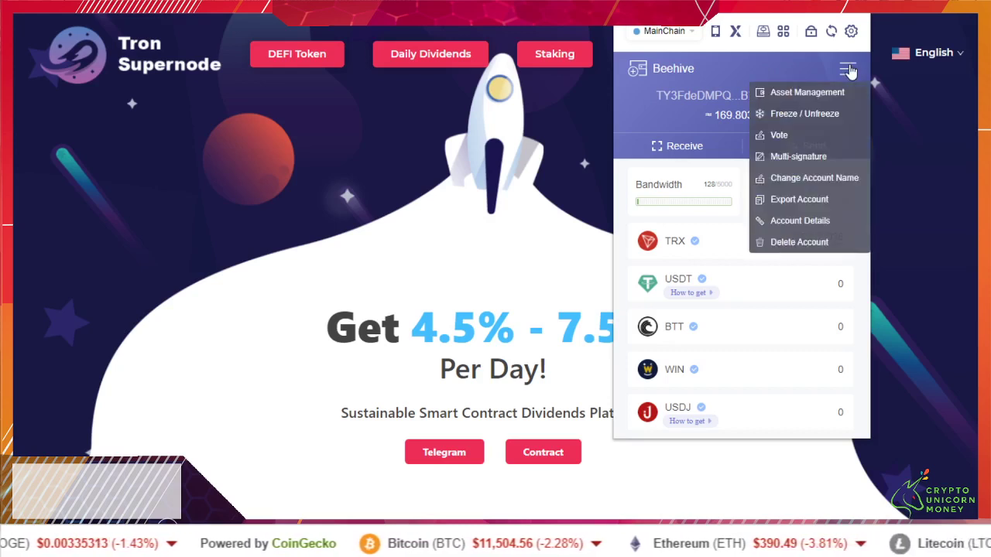
{"action": "left_click", "coordinate": [809, 116]}
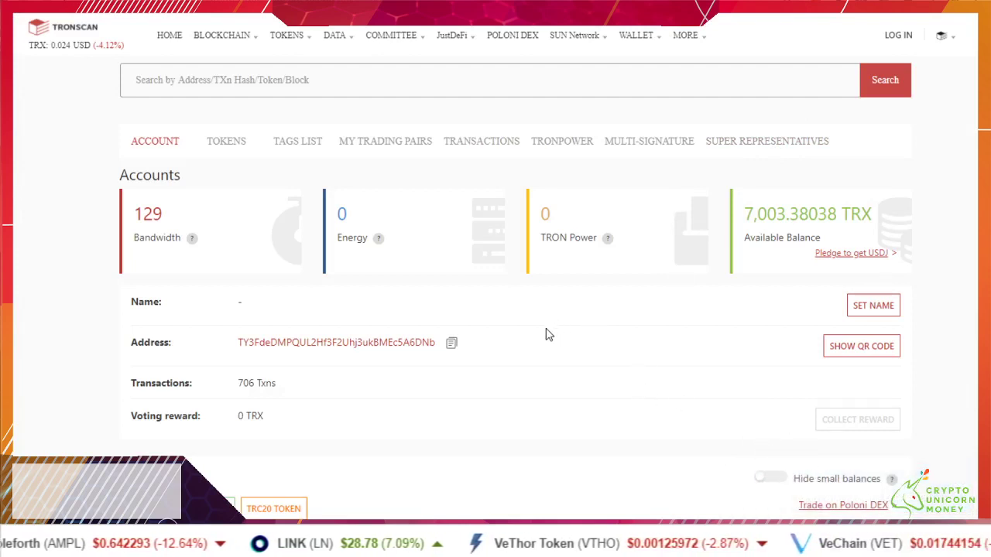
Step: Scroll the account page down past Tokens, Tags and Transactions to the TRONPower section
{"action": "mouse_move", "coordinate": [754, 216]}
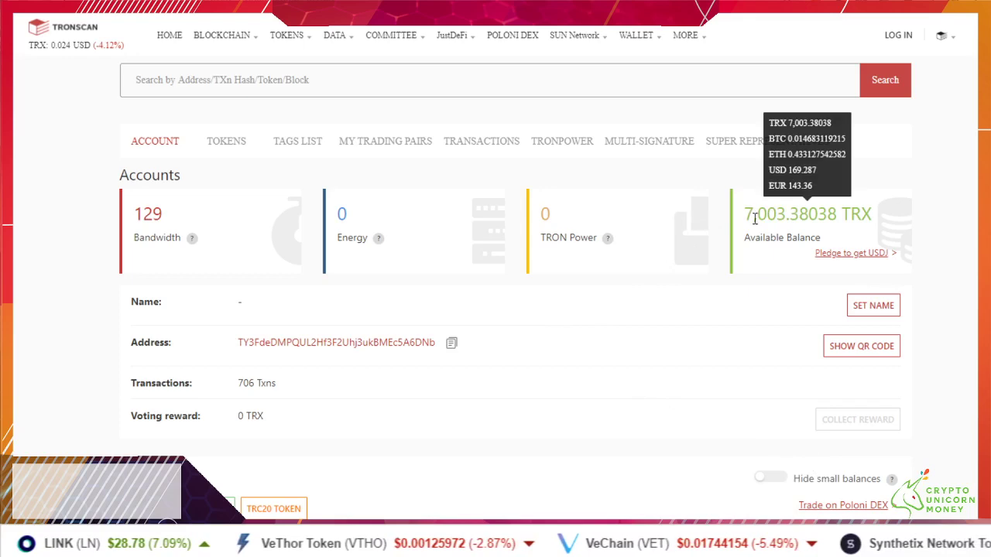
{"action": "scroll", "coordinate": [724, 240], "scroll_direction": "down", "scroll_amount": 1}
{"action": "scroll", "coordinate": [724, 242], "scroll_direction": "down", "scroll_amount": 6}
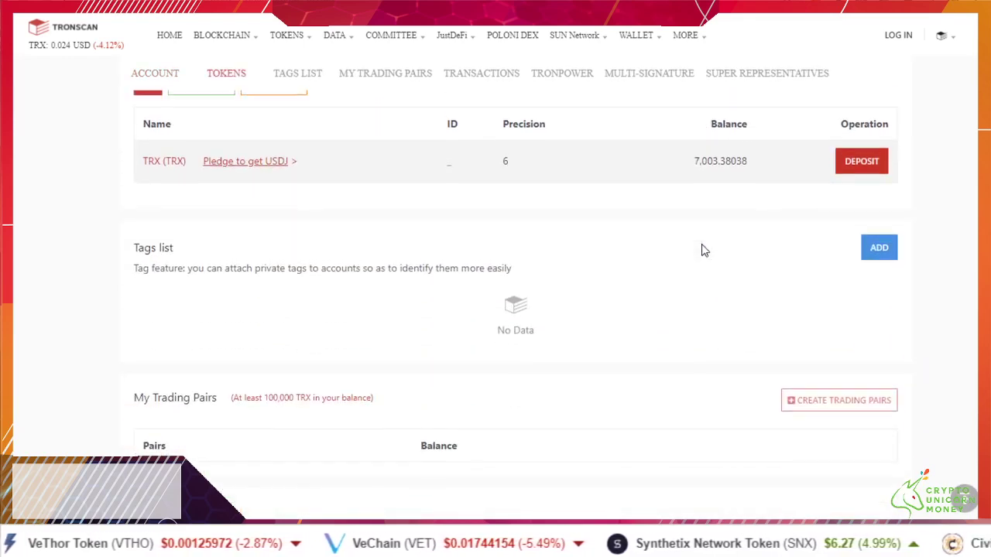
{"action": "scroll", "coordinate": [702, 248], "scroll_direction": "down", "scroll_amount": 12}
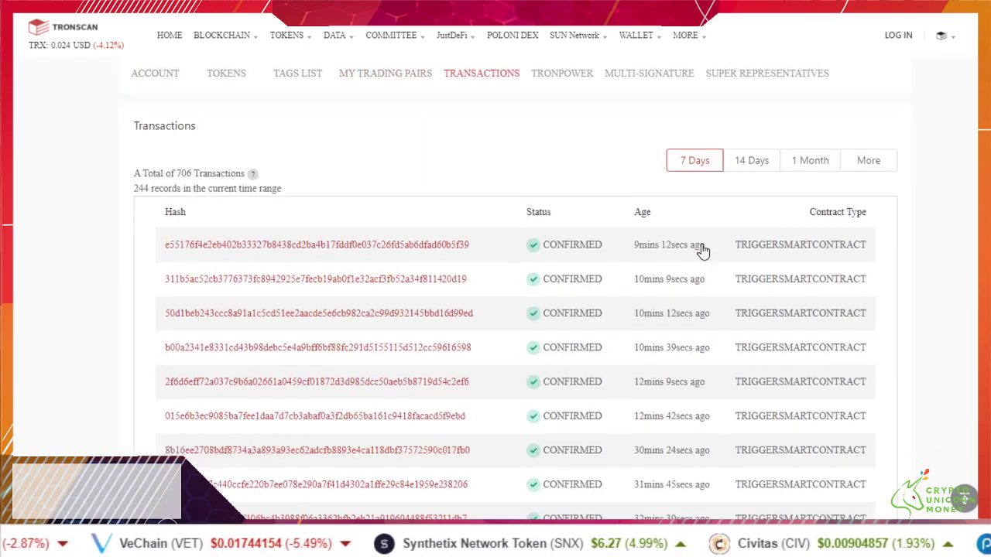
{"action": "scroll", "coordinate": [701, 248], "scroll_direction": "down", "scroll_amount": 7}
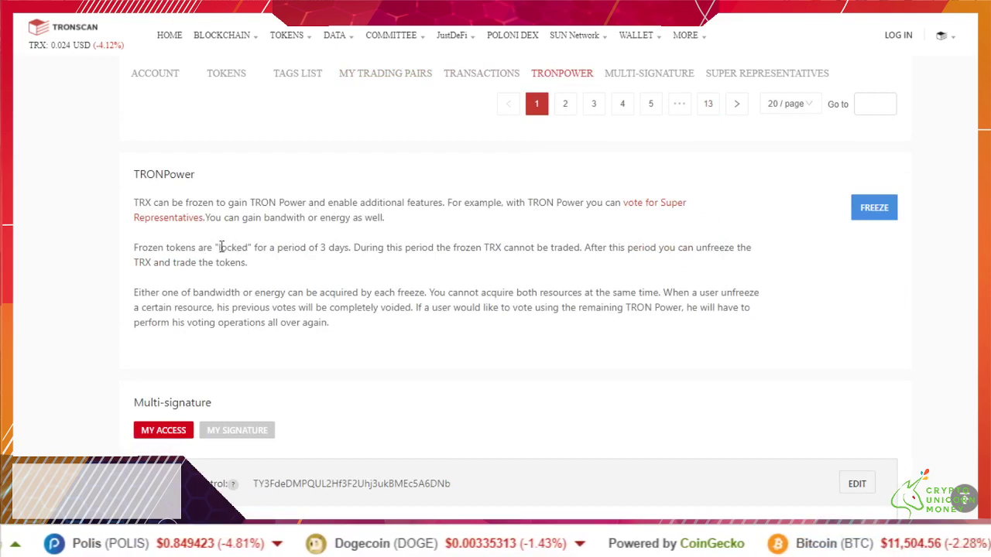
Step: Highlight the TRONPower note that frozen TRX stays locked for 3 days
{"action": "left_click_drag", "start_coordinate": [179, 247], "coordinate": [352, 248]}
{"action": "left_click", "coordinate": [354, 248]}
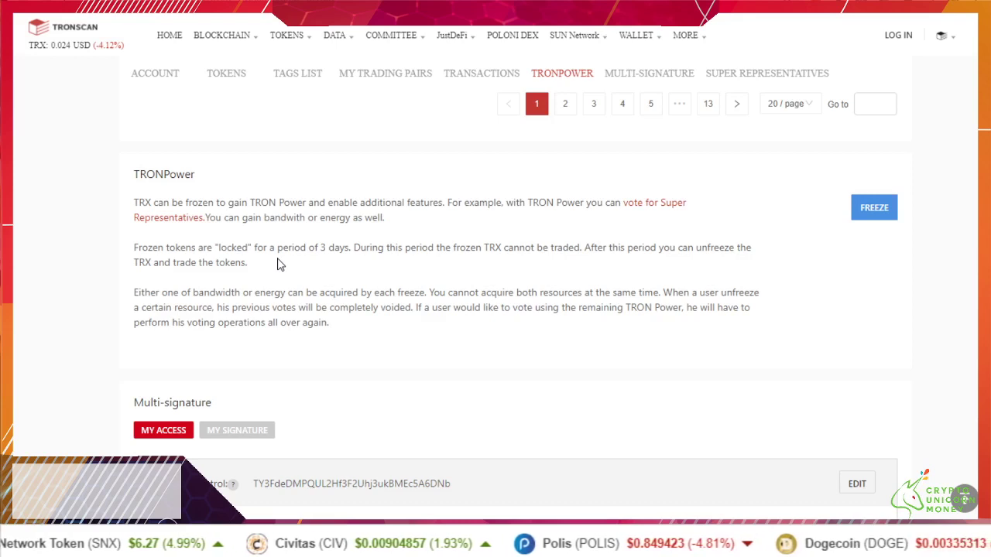
{"action": "left_click", "coordinate": [882, 210]}
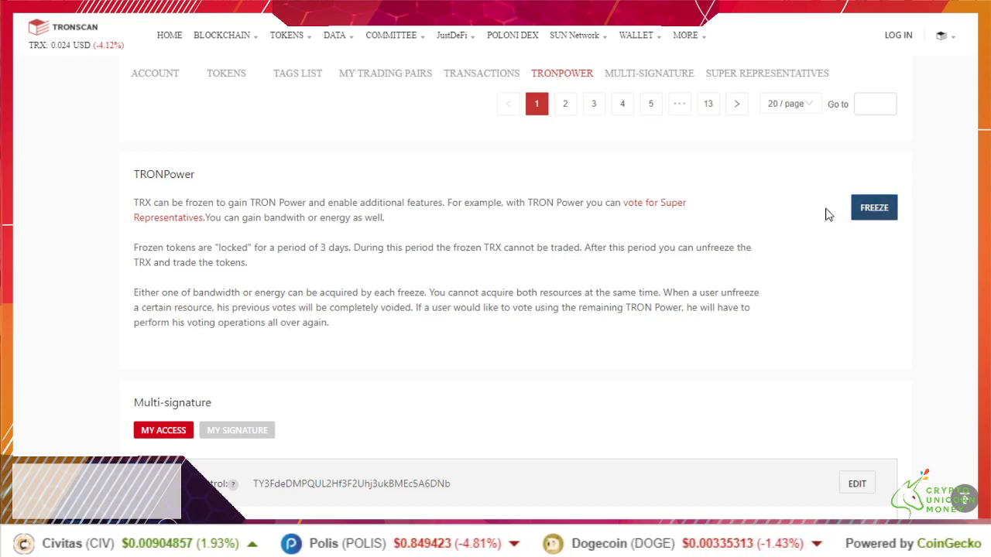
{"action": "left_click", "coordinate": [876, 222]}
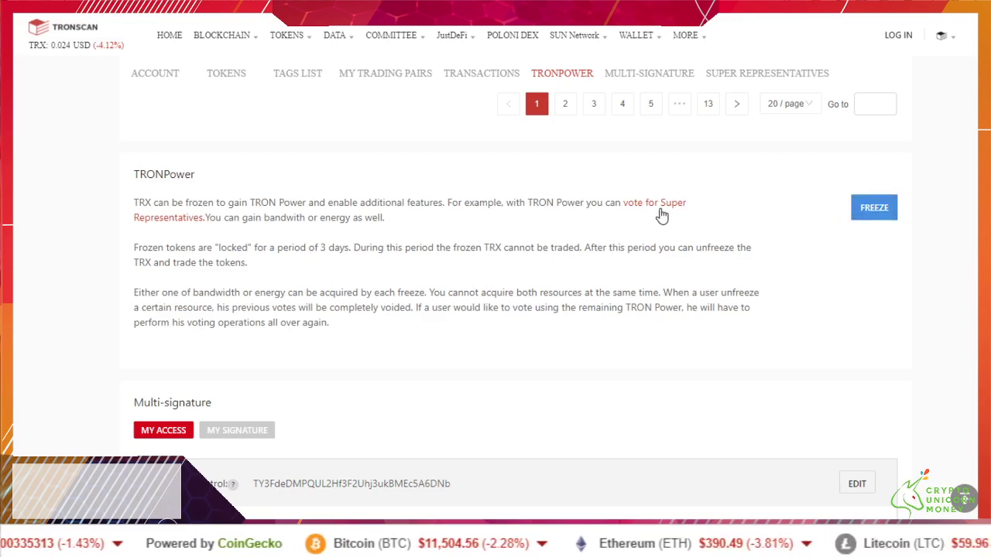
Step: Set up a 1000 TRX freeze for TRON Power and Energy, estimating 1,000 TRON Power and 63,065.02 Energy
{"action": "left_click", "coordinate": [869, 209]}
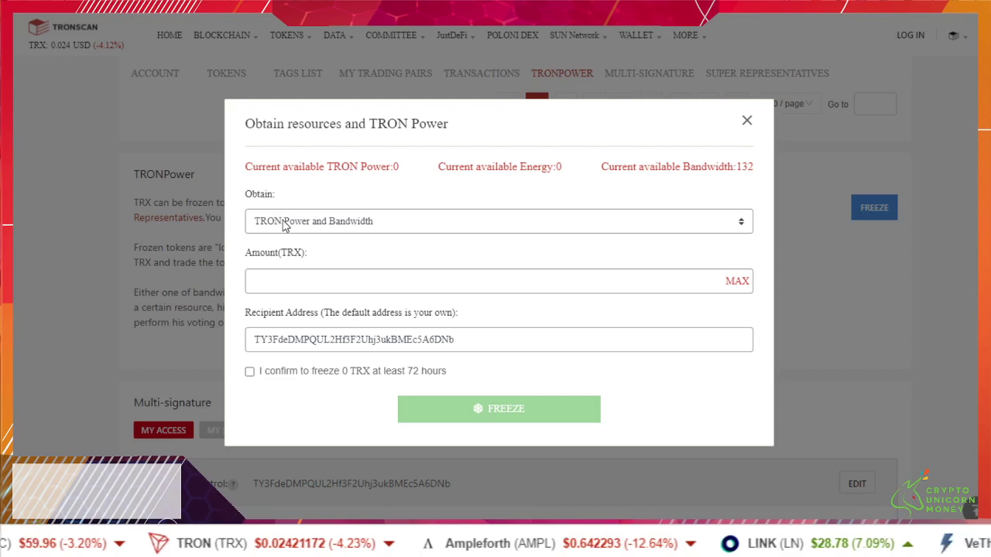
{"action": "left_click", "coordinate": [313, 225]}
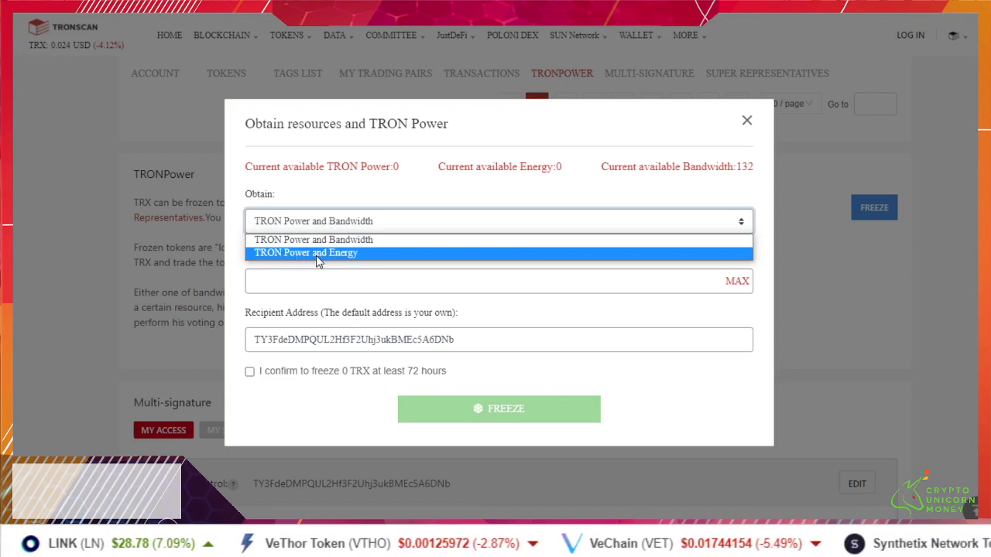
{"action": "left_click", "coordinate": [317, 254]}
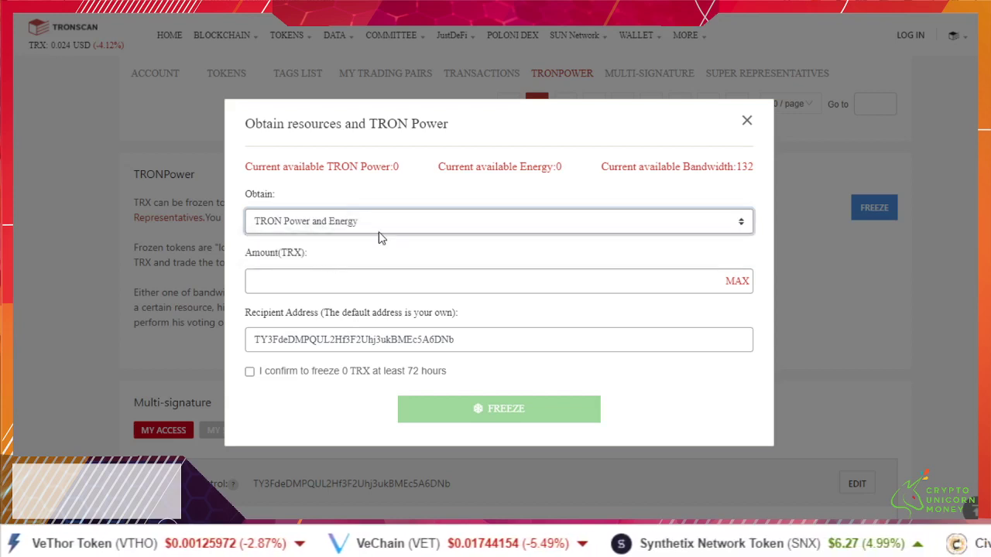
{"action": "left_click", "coordinate": [334, 284]}
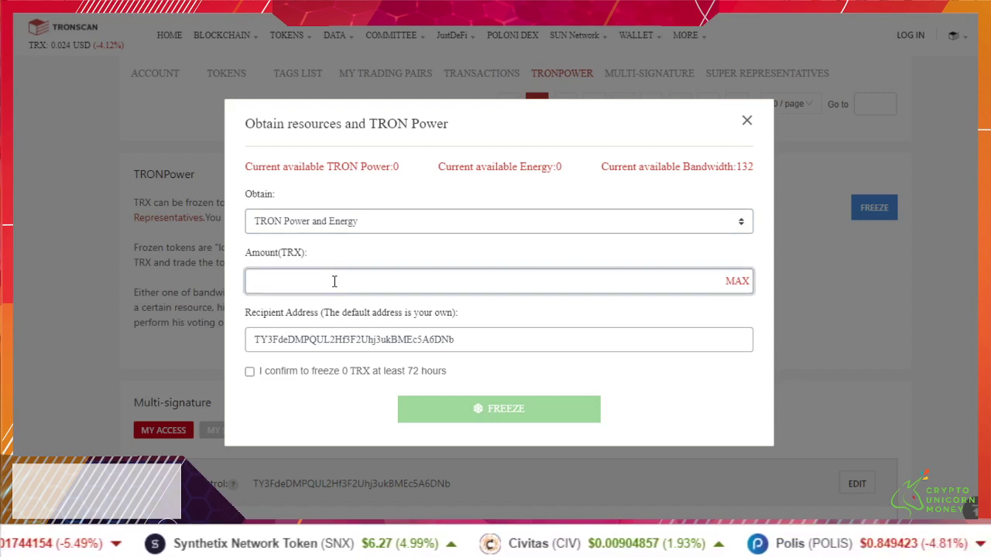
{"action": "type", "text": "1000"}
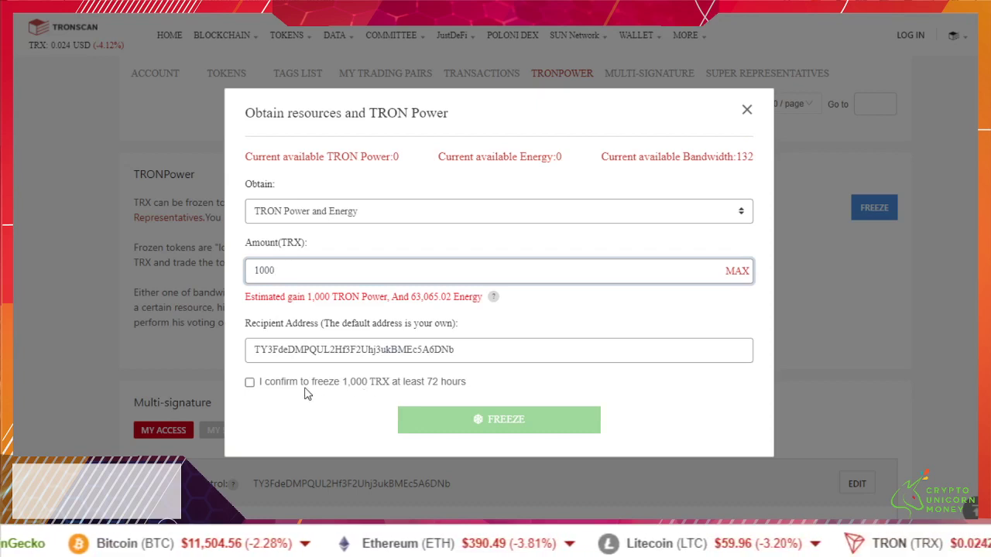
Step: Confirm the 72-hour lock, submit the freeze and accept the TronLink signature request
{"action": "left_click", "coordinate": [249, 387]}
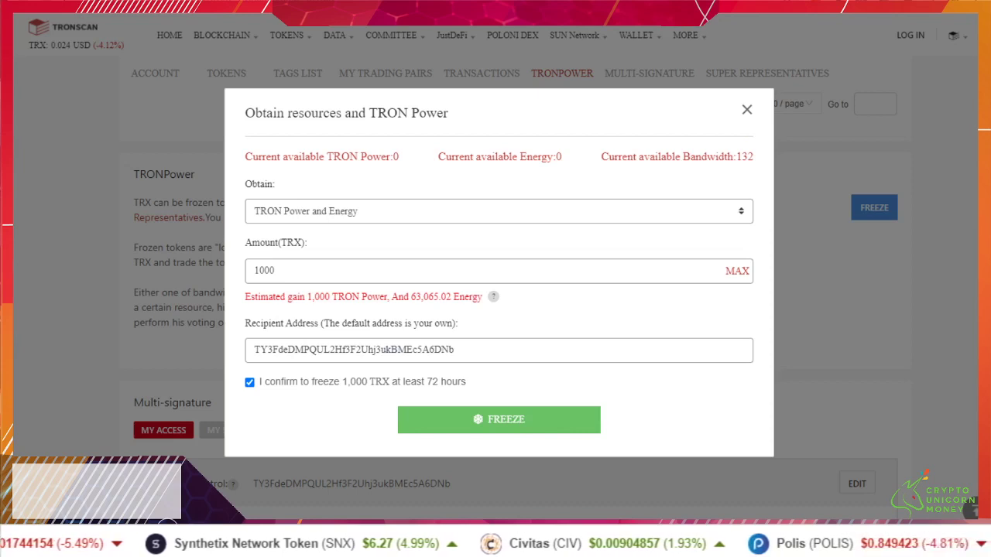
{"action": "mouse_move", "coordinate": [289, 49]}
{"action": "left_mouse_down"}
{"action": "mouse_move", "coordinate": [293, 60]}
{"action": "mouse_move", "coordinate": [413, 60]}
{"action": "left_mouse_up"}
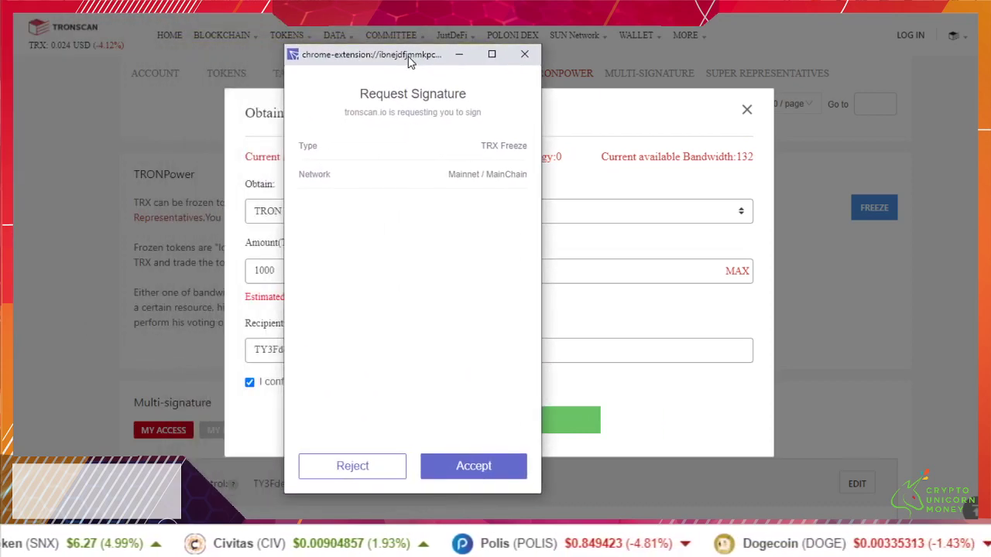
{"action": "left_click", "coordinate": [487, 472]}
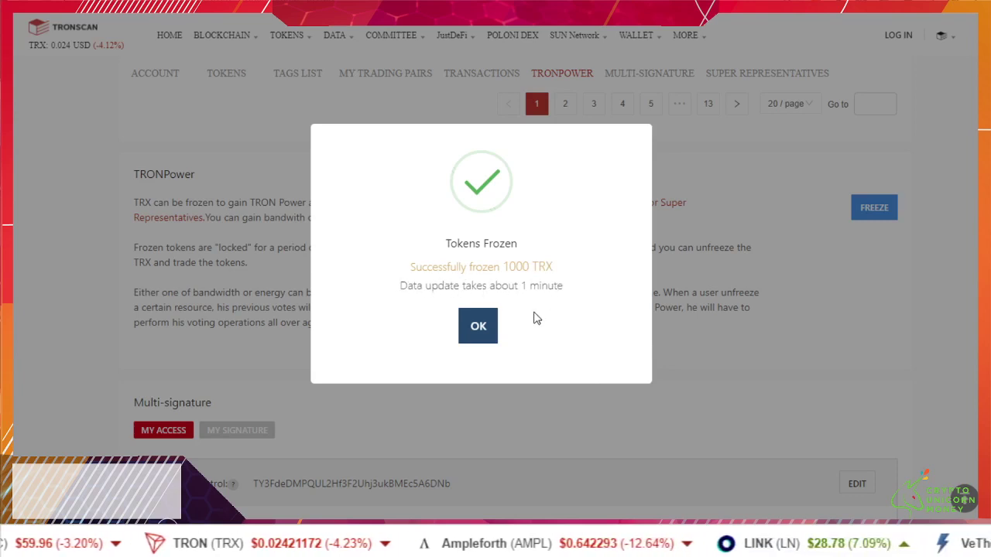
Step: Close the Tokens Frozen message and scroll the account page, which still shows 0 TRON Power
{"action": "left_click", "coordinate": [479, 326]}
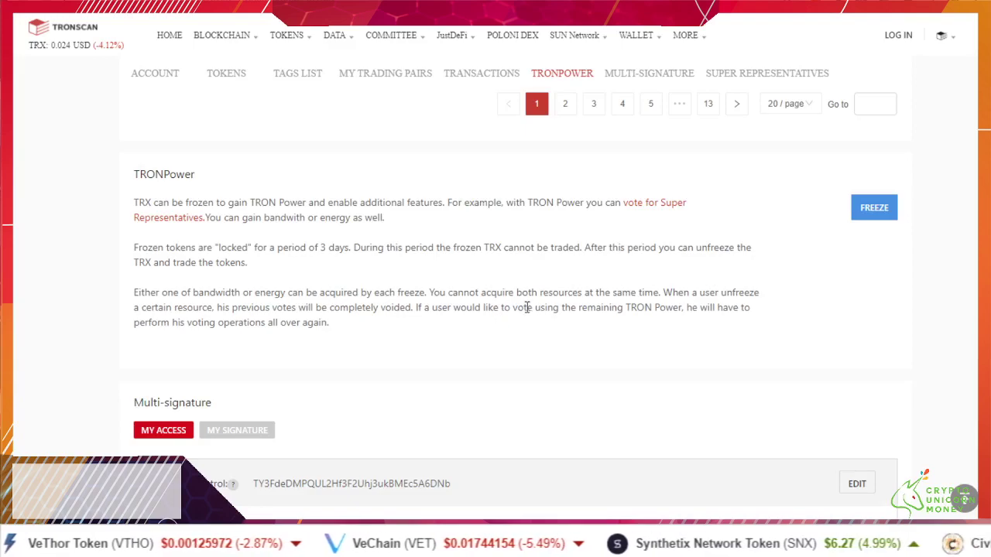
{"action": "scroll", "coordinate": [685, 264], "scroll_direction": "down", "scroll_amount": 2}
{"action": "scroll", "coordinate": [684, 264], "scroll_direction": "down", "scroll_amount": 8}
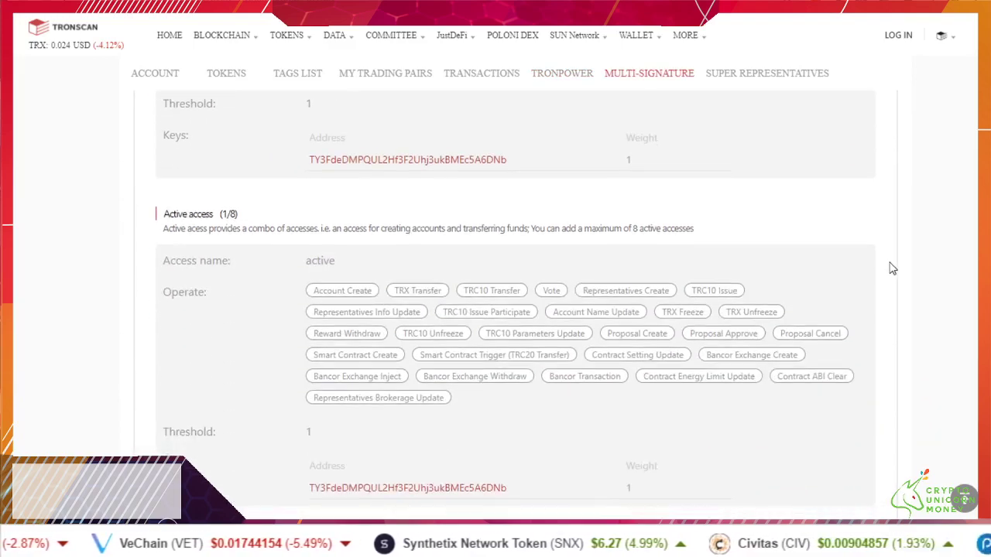
{"action": "scroll", "coordinate": [890, 269], "scroll_direction": "up", "scroll_amount": 10}
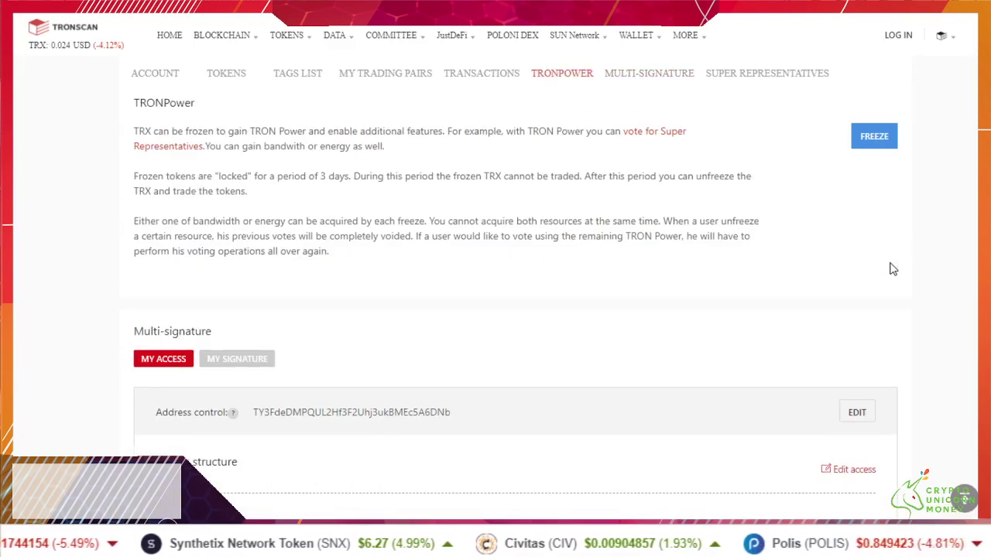
{"action": "scroll", "coordinate": [890, 268], "scroll_direction": "up", "scroll_amount": 2}
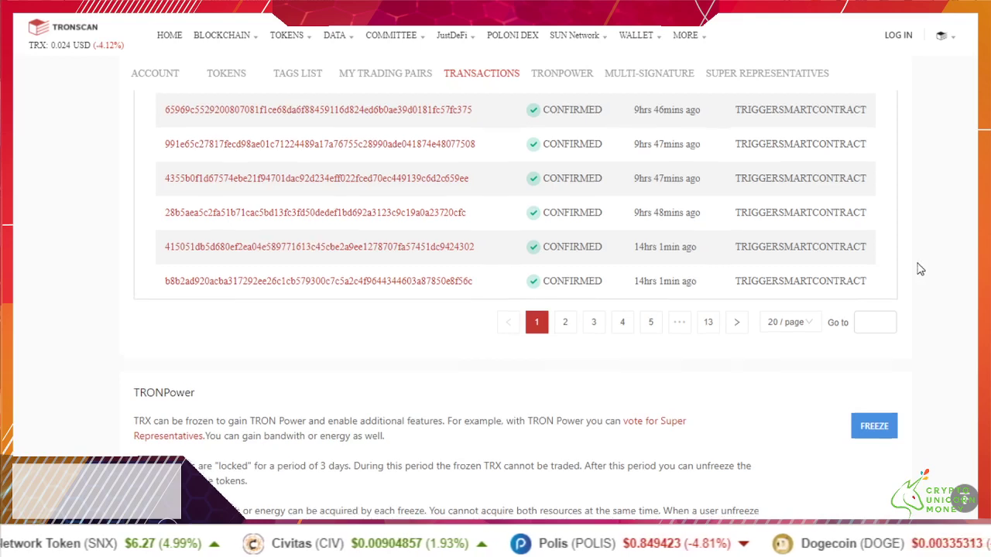
{"action": "scroll", "coordinate": [920, 268], "scroll_direction": "up", "scroll_amount": 4}
{"action": "scroll", "coordinate": [919, 269], "scroll_direction": "up", "scroll_amount": 8}
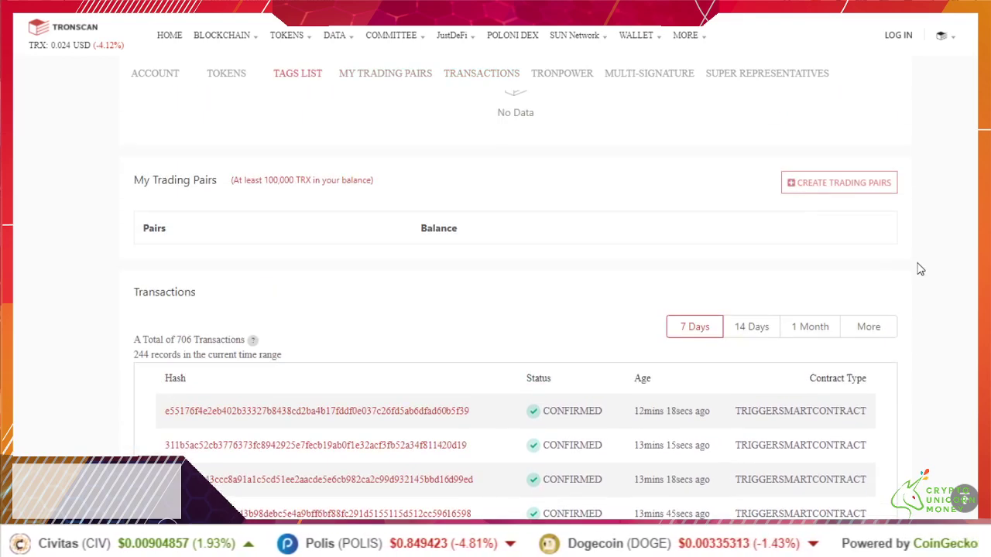
{"action": "scroll", "coordinate": [919, 268], "scroll_direction": "up", "scroll_amount": 2}
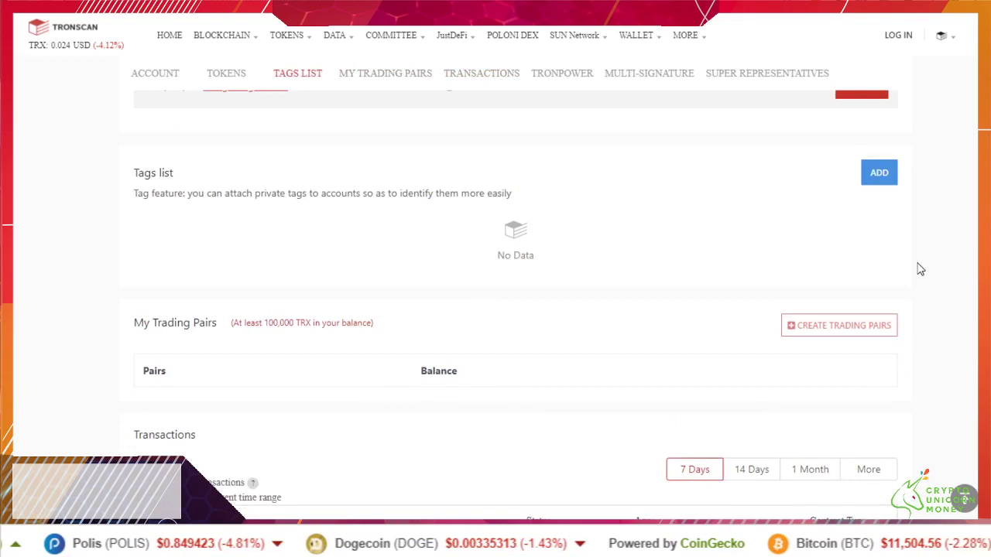
{"action": "scroll", "coordinate": [920, 268], "scroll_direction": "up", "scroll_amount": 1}
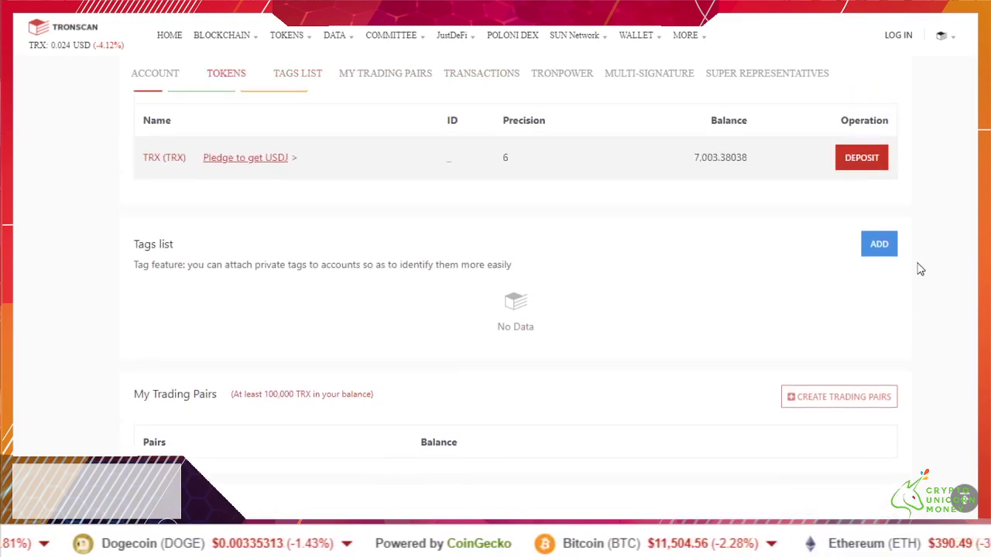
{"action": "scroll", "coordinate": [916, 268], "scroll_direction": "up", "scroll_amount": 4}
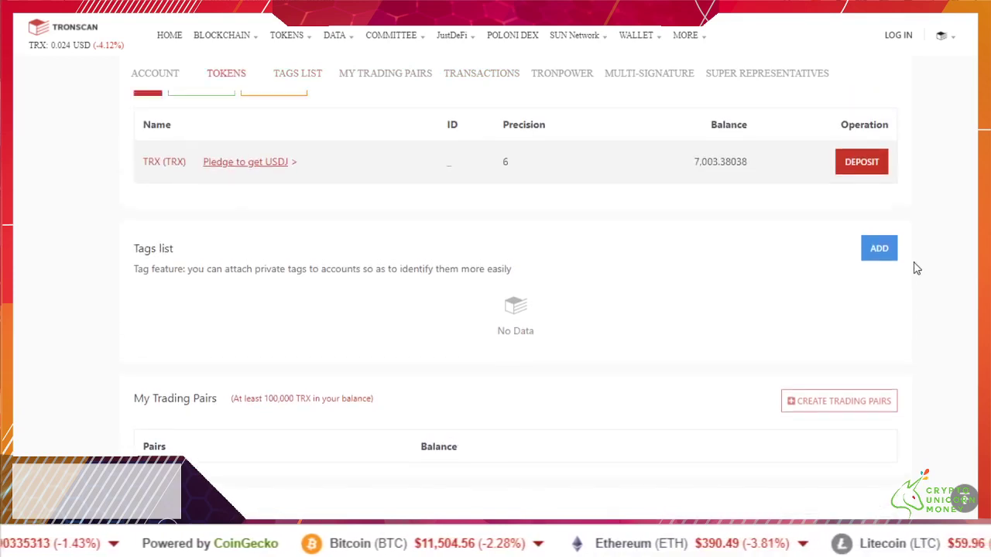
{"action": "scroll", "coordinate": [916, 268], "scroll_direction": "up", "scroll_amount": 2}
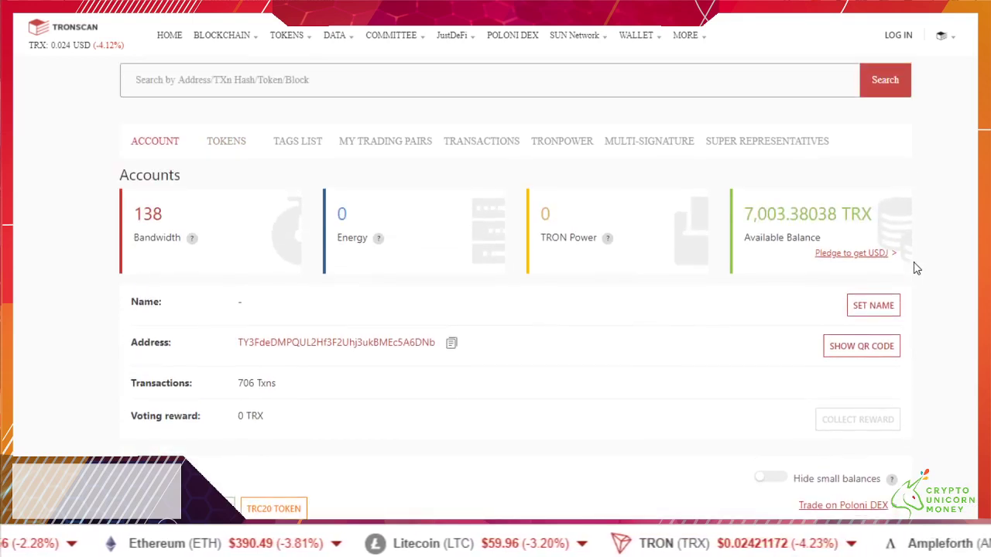
{"action": "scroll", "coordinate": [916, 267], "scroll_direction": "down", "scroll_amount": 1}
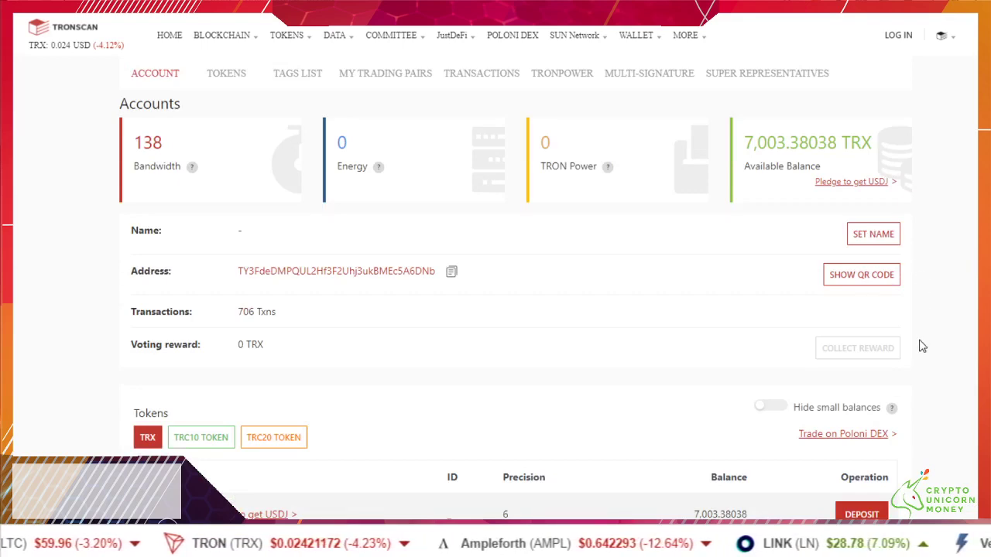
{"action": "scroll", "coordinate": [919, 348], "scroll_direction": "down", "scroll_amount": 5}
{"action": "scroll", "coordinate": [919, 350], "scroll_direction": "down", "scroll_amount": 5}
{"action": "scroll", "coordinate": [920, 350], "scroll_direction": "down", "scroll_amount": 10}
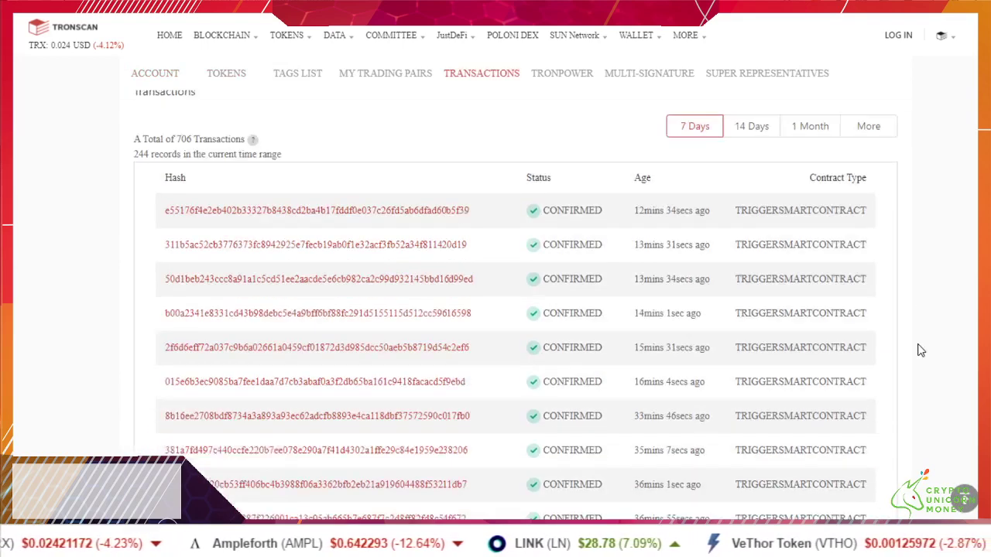
{"action": "scroll", "coordinate": [919, 351], "scroll_direction": "down", "scroll_amount": 1}
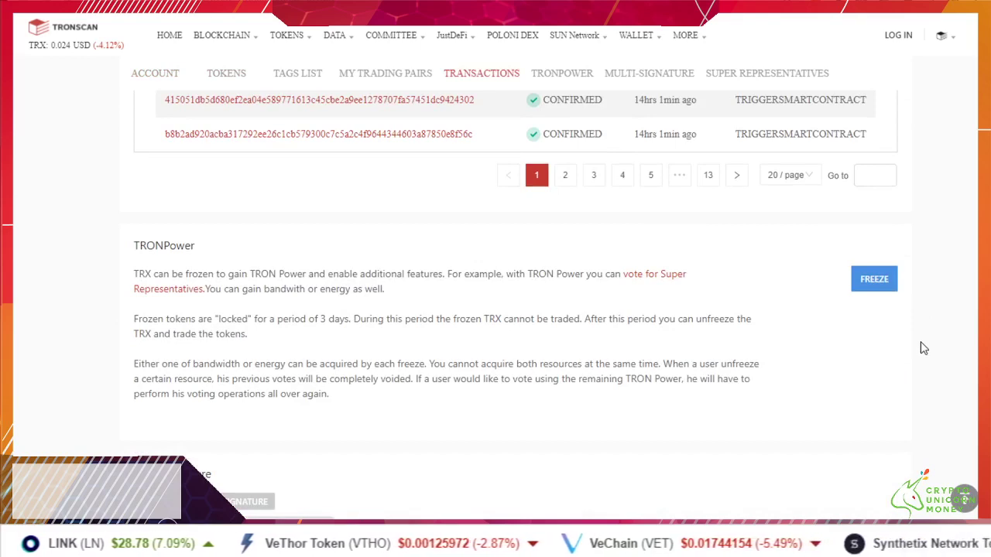
Step: Reload the account page so it shows 1,000 TRON Power, 63,064 Energy and 6,003.37784 TRX
{"action": "key", "text": "F5"}
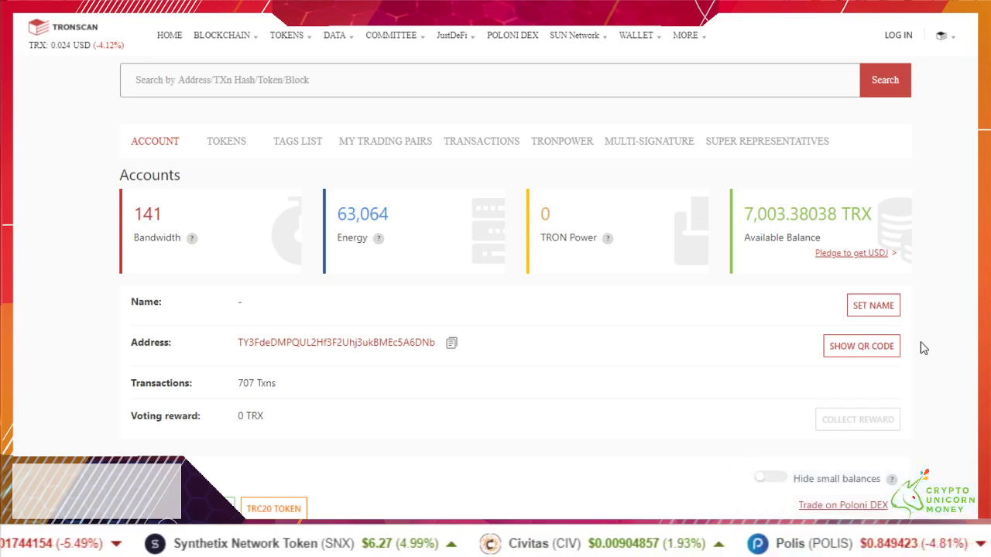
{"action": "scroll", "coordinate": [920, 348], "scroll_direction": "down", "scroll_amount": 2}
{"action": "scroll", "coordinate": [922, 347], "scroll_direction": "down", "scroll_amount": 10}
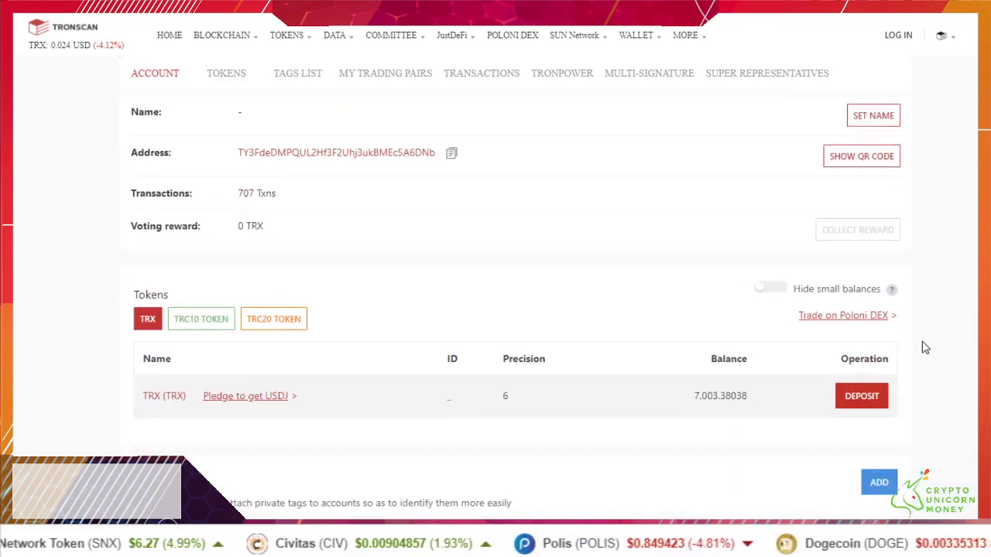
{"action": "scroll", "coordinate": [923, 348], "scroll_direction": "down", "scroll_amount": 4}
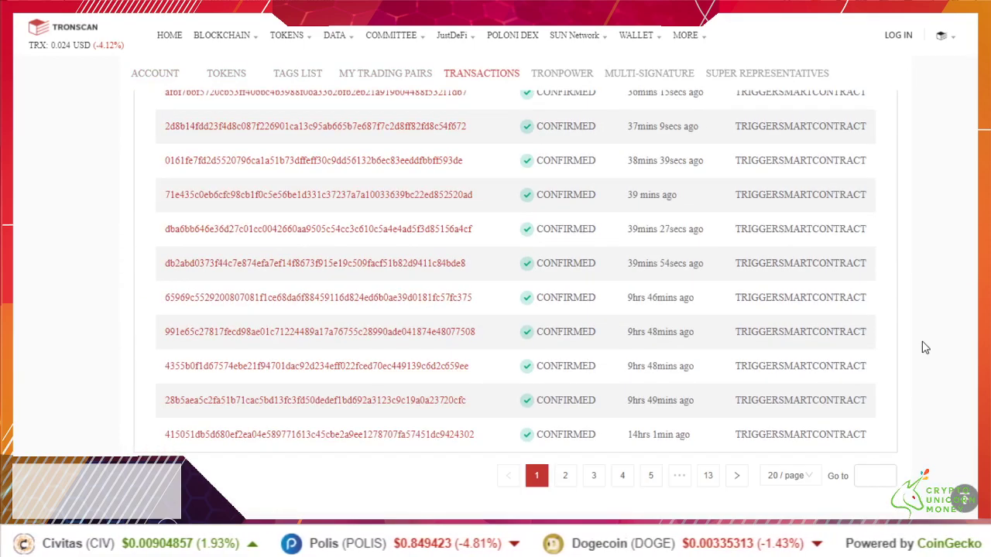
{"action": "scroll", "coordinate": [922, 347], "scroll_direction": "down", "scroll_amount": 5}
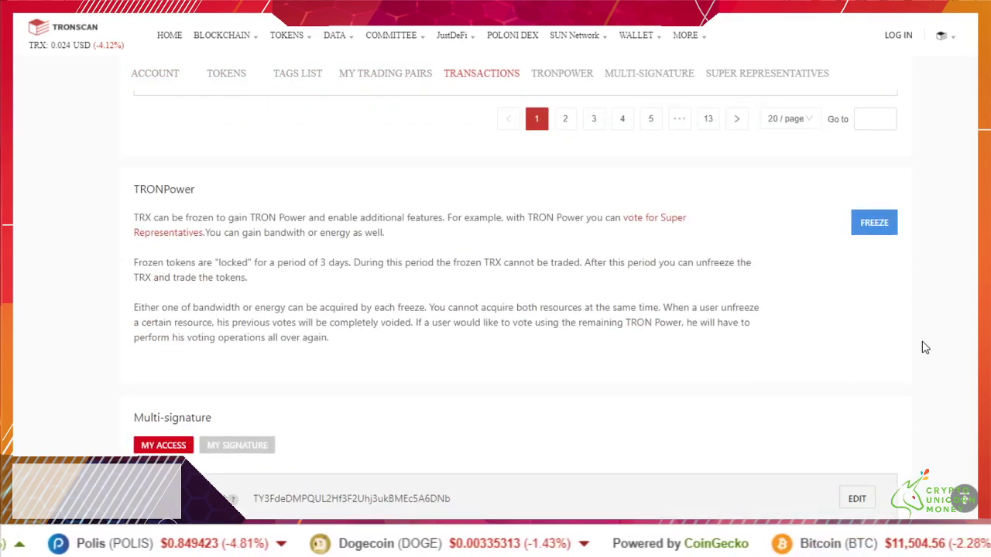
{"action": "scroll", "coordinate": [925, 347], "scroll_direction": "down", "scroll_amount": 9}
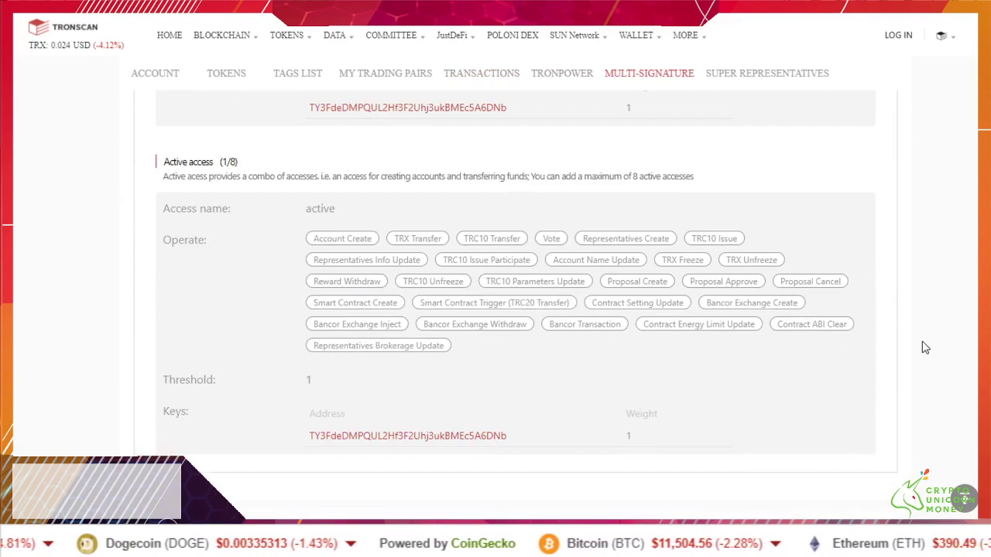
{"action": "scroll", "coordinate": [926, 347], "scroll_direction": "up", "scroll_amount": 5}
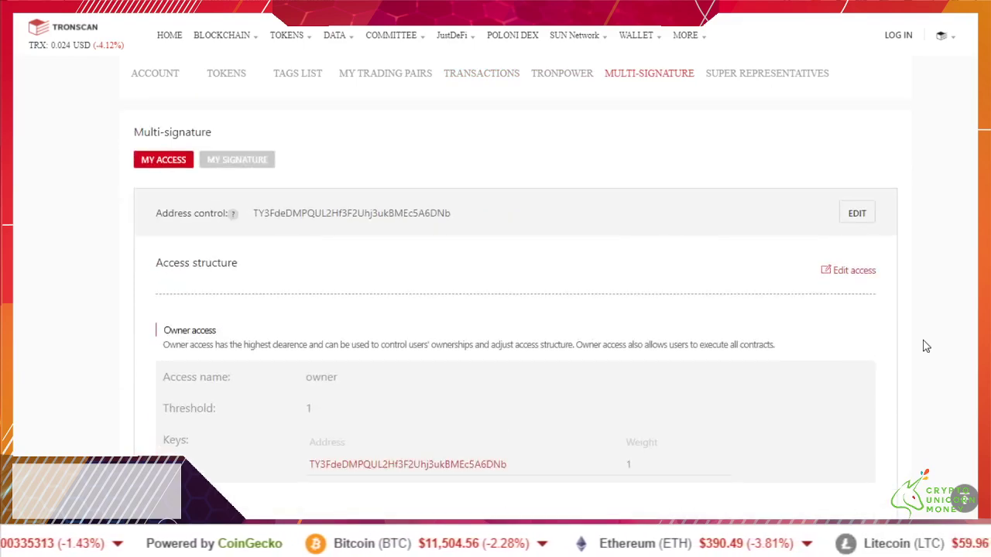
{"action": "scroll", "coordinate": [926, 347], "scroll_direction": "up", "scroll_amount": 12}
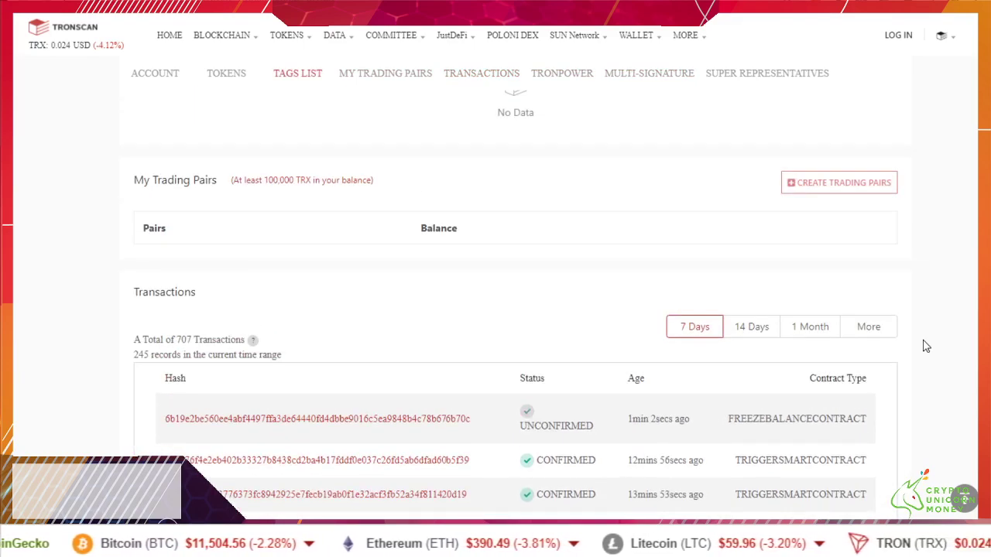
{"action": "scroll", "coordinate": [925, 346], "scroll_direction": "up", "scroll_amount": 4}
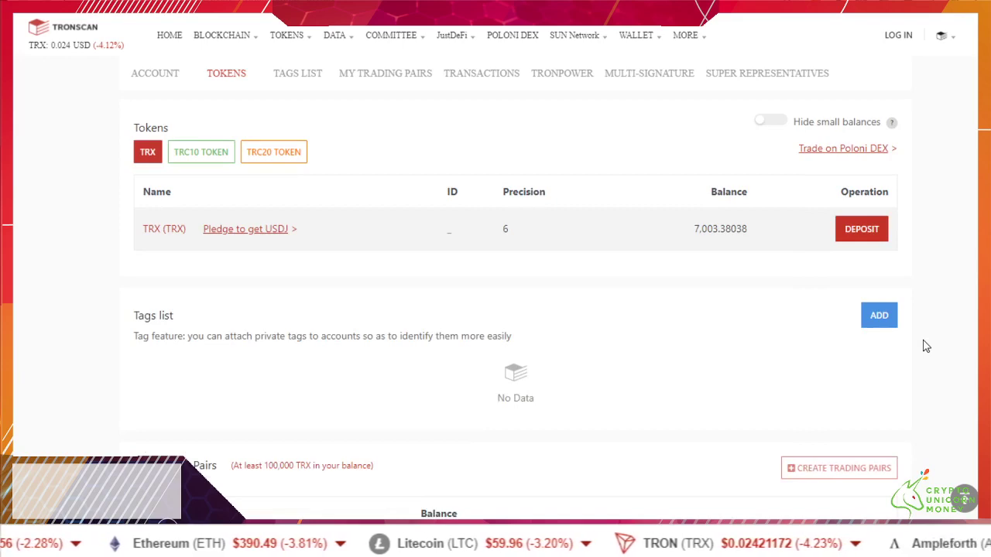
{"action": "scroll", "coordinate": [925, 346], "scroll_direction": "up", "scroll_amount": 5}
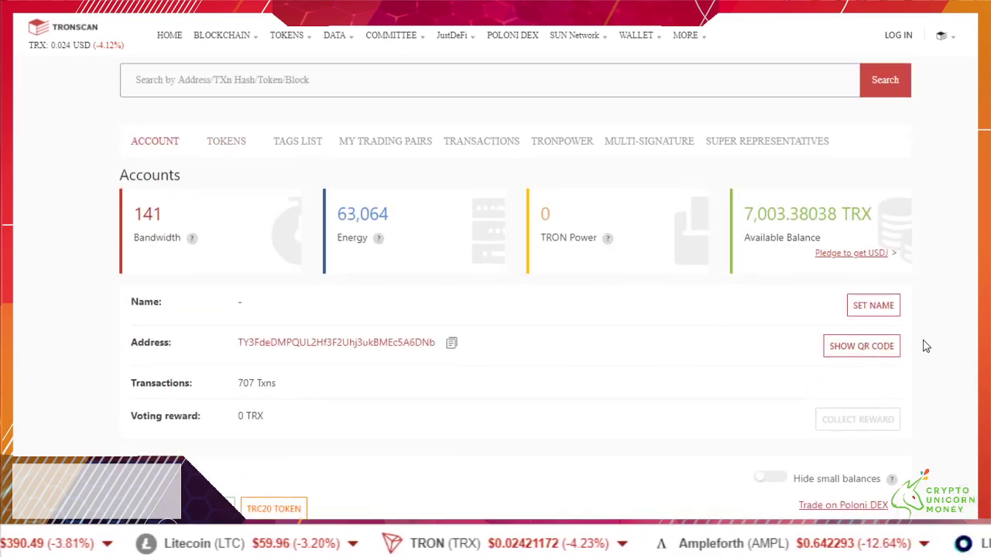
Step: Scroll down to the Transactions list to find the new FREEZEBALANCECONTRACT transaction
{"action": "mouse_move", "coordinate": [380, 242]}
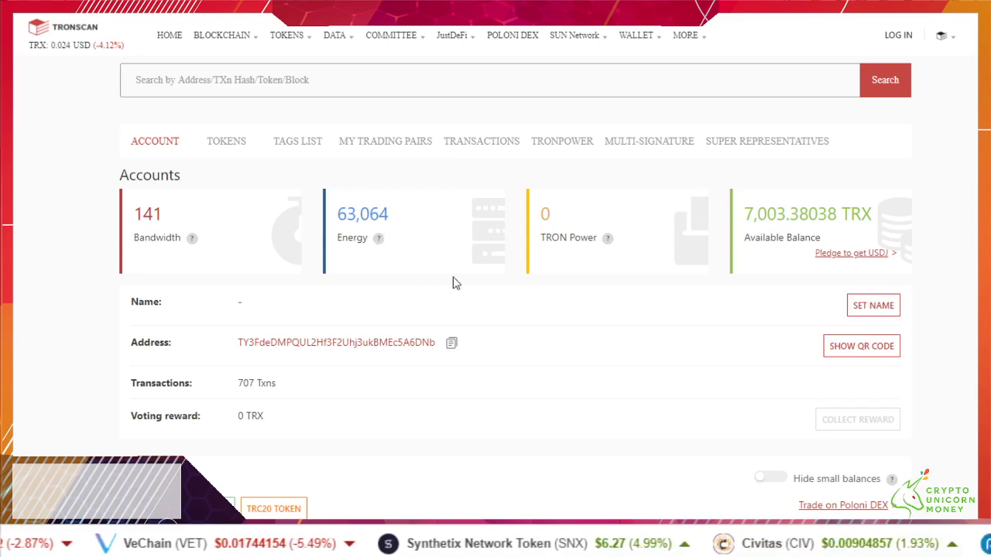
{"action": "mouse_move", "coordinate": [773, 212]}
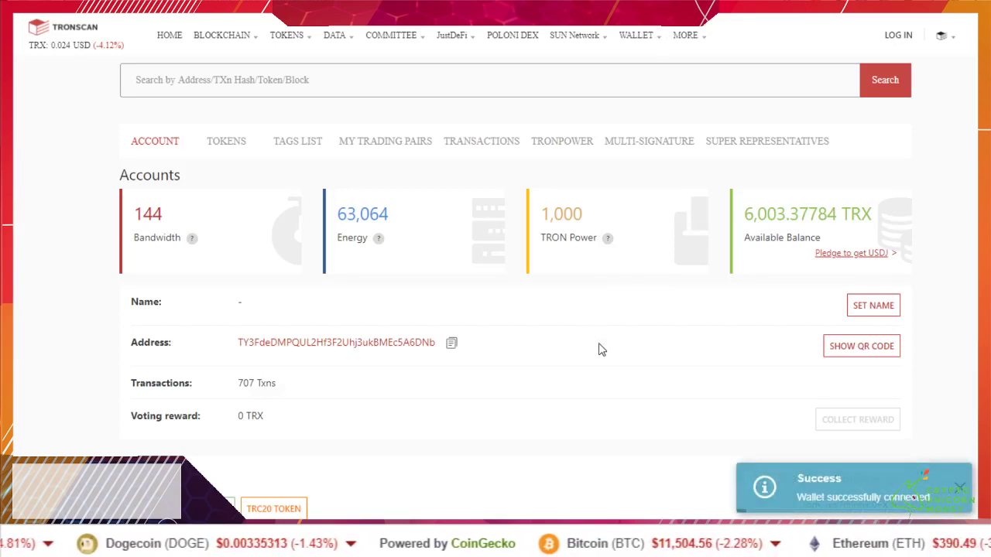
{"action": "scroll", "coordinate": [600, 349], "scroll_direction": "down", "scroll_amount": 2}
{"action": "scroll", "coordinate": [602, 325], "scroll_direction": "up", "scroll_amount": 1}
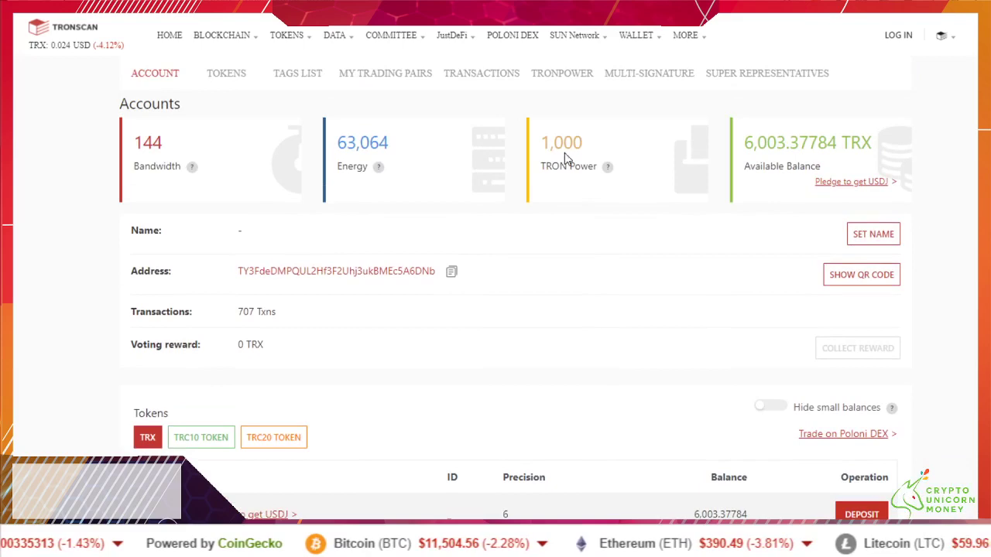
{"action": "mouse_move", "coordinate": [607, 169]}
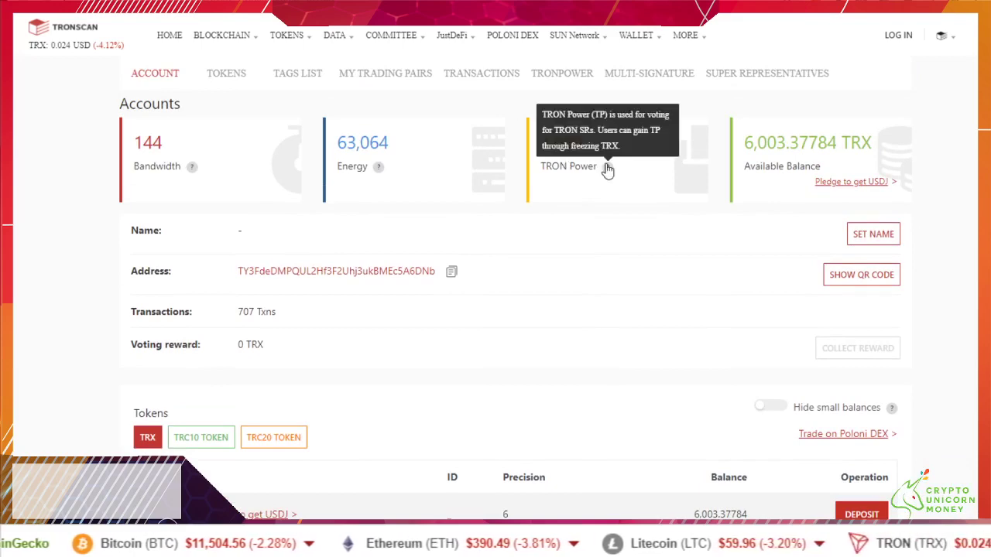
{"action": "scroll", "coordinate": [607, 169], "scroll_direction": "down", "scroll_amount": 1}
{"action": "scroll", "coordinate": [616, 179], "scroll_direction": "down", "scroll_amount": 6}
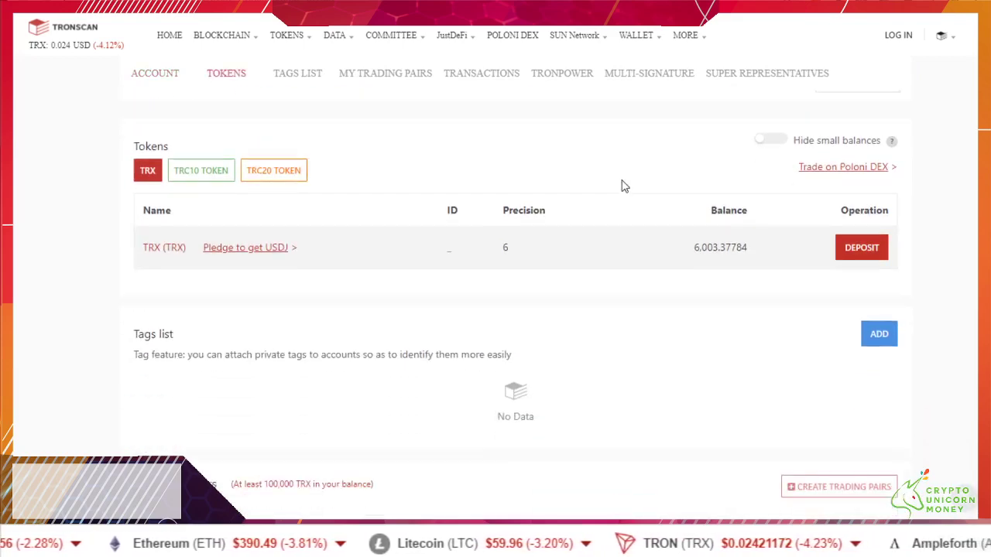
{"action": "scroll", "coordinate": [923, 265], "scroll_direction": "down", "scroll_amount": 2}
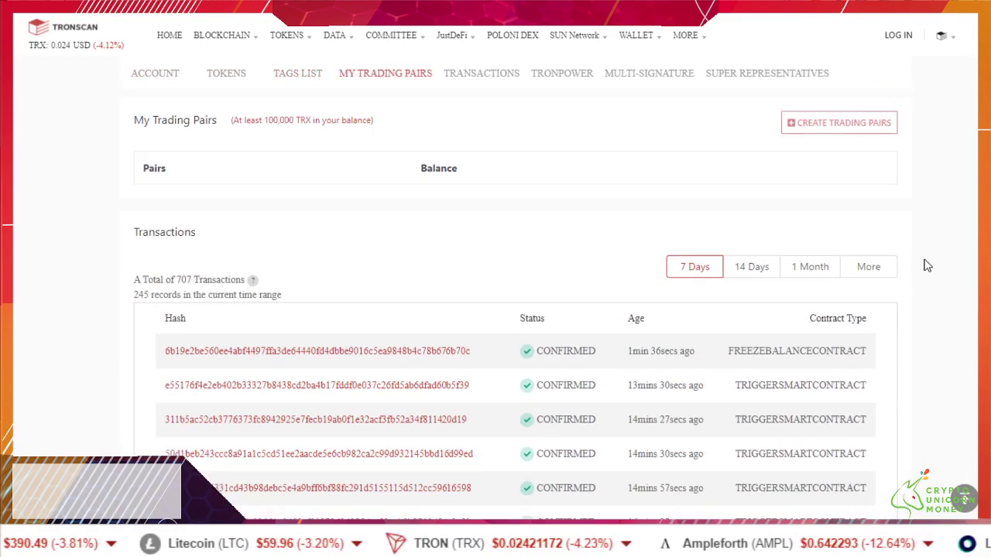
{"action": "scroll", "coordinate": [917, 283], "scroll_direction": "down", "scroll_amount": 2}
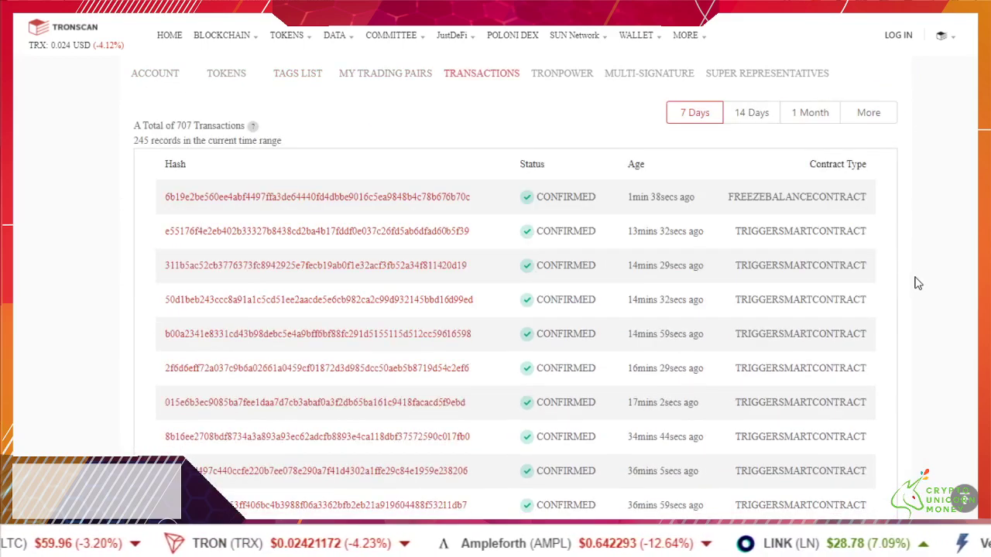
{"action": "scroll", "coordinate": [893, 214], "scroll_direction": "down", "scroll_amount": 9}
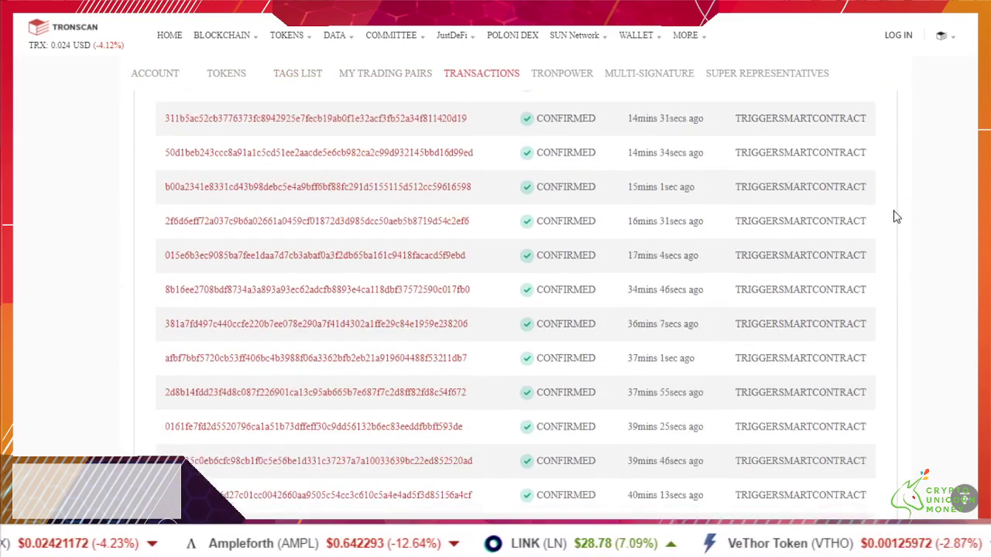
{"action": "scroll", "coordinate": [897, 227], "scroll_direction": "down", "scroll_amount": 4}
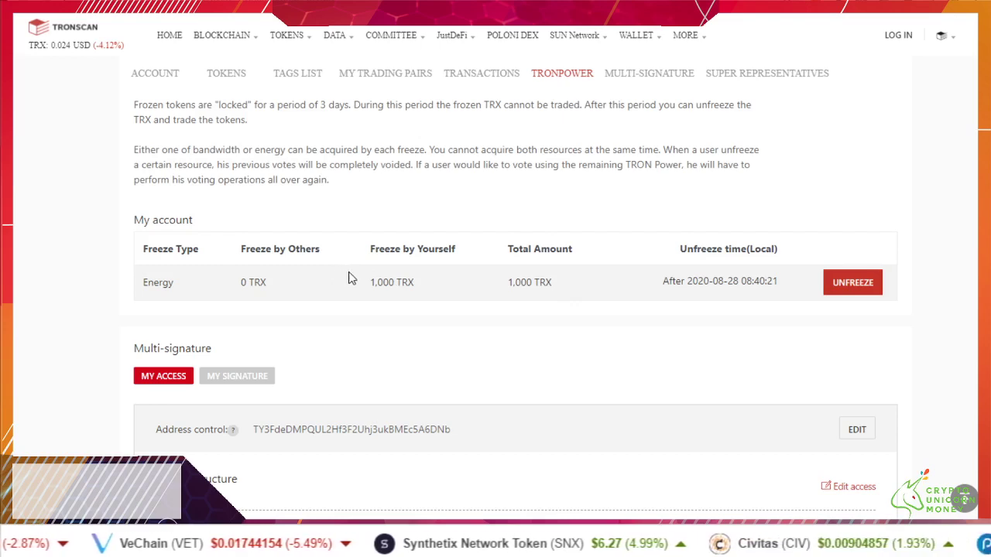
{"action": "scroll", "coordinate": [348, 277], "scroll_direction": "down", "scroll_amount": 1}
{"action": "scroll", "coordinate": [358, 270], "scroll_direction": "down", "scroll_amount": 2}
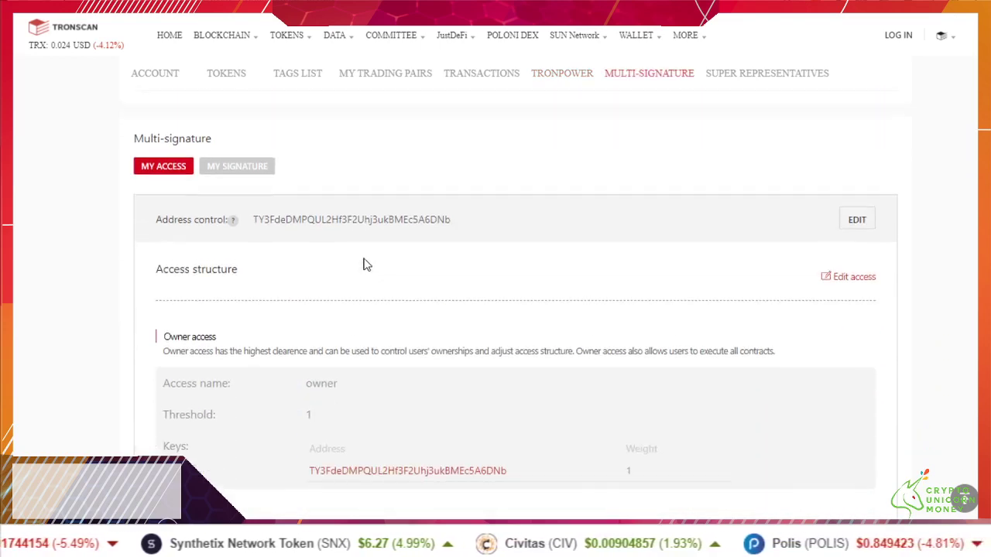
{"action": "scroll", "coordinate": [366, 265], "scroll_direction": "up", "scroll_amount": 3}
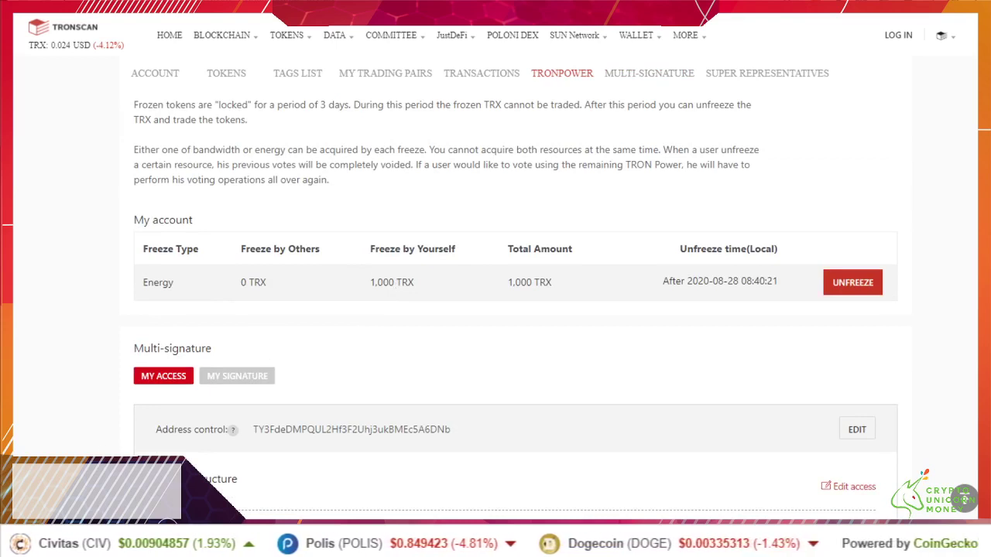
{"action": "scroll", "coordinate": [496, 294], "scroll_direction": "up", "scroll_amount": 2}
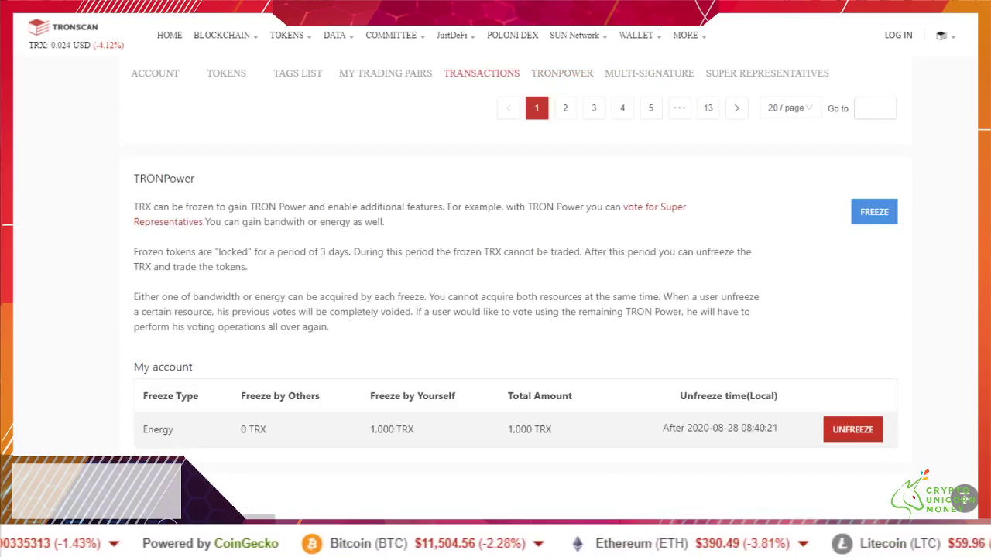
Step: Follow the vote link to the Votes page and browse the Super Representatives ranking
{"action": "left_click", "coordinate": [646, 214]}
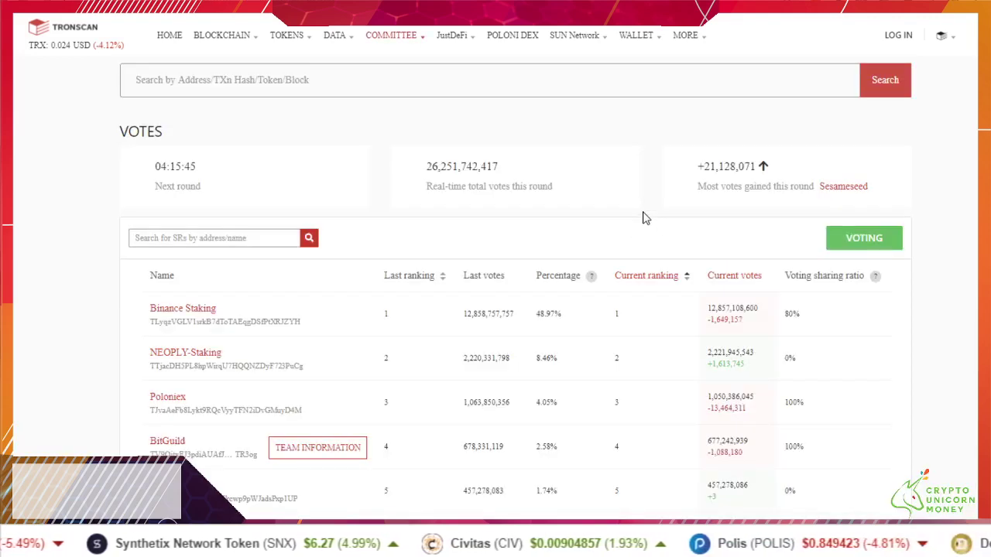
{"action": "scroll", "coordinate": [649, 217], "scroll_direction": "down", "scroll_amount": 4}
{"action": "scroll", "coordinate": [644, 203], "scroll_direction": "down", "scroll_amount": 4}
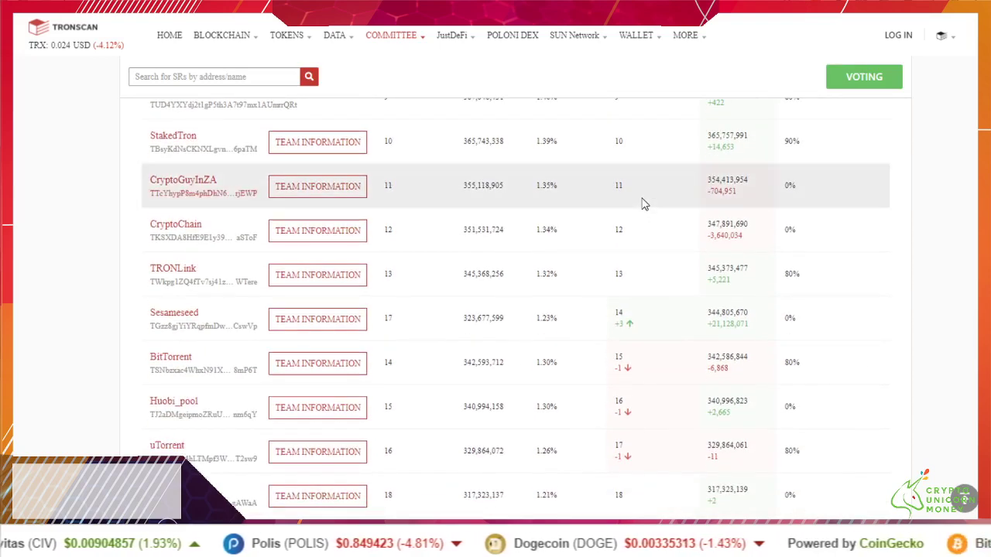
{"action": "scroll", "coordinate": [641, 203], "scroll_direction": "up", "scroll_amount": 7}
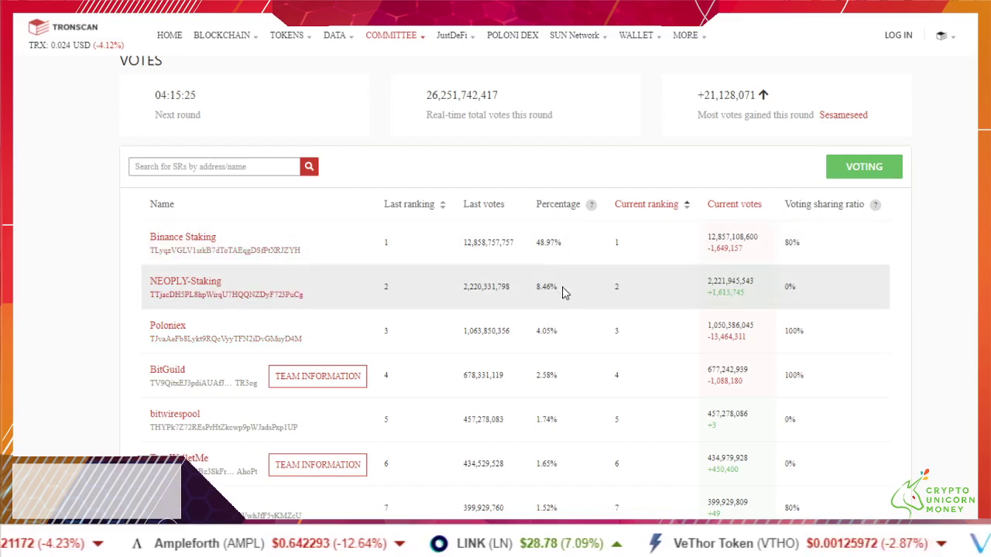
{"action": "scroll", "coordinate": [564, 292], "scroll_direction": "down", "scroll_amount": 1}
{"action": "scroll", "coordinate": [572, 280], "scroll_direction": "up", "scroll_amount": 2}
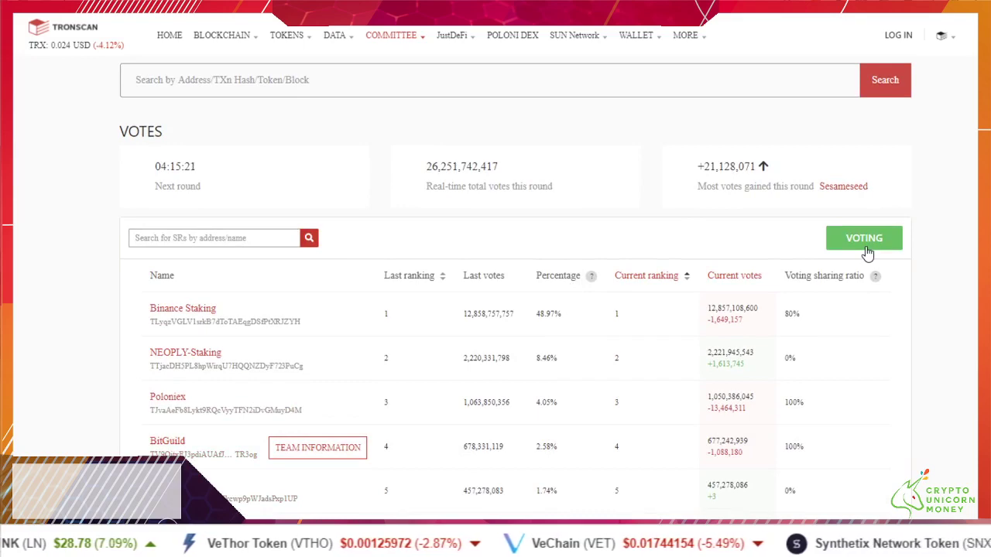
Step: Start allocating votes, bringing Binance Staking up to 300
{"action": "left_click", "coordinate": [864, 240]}
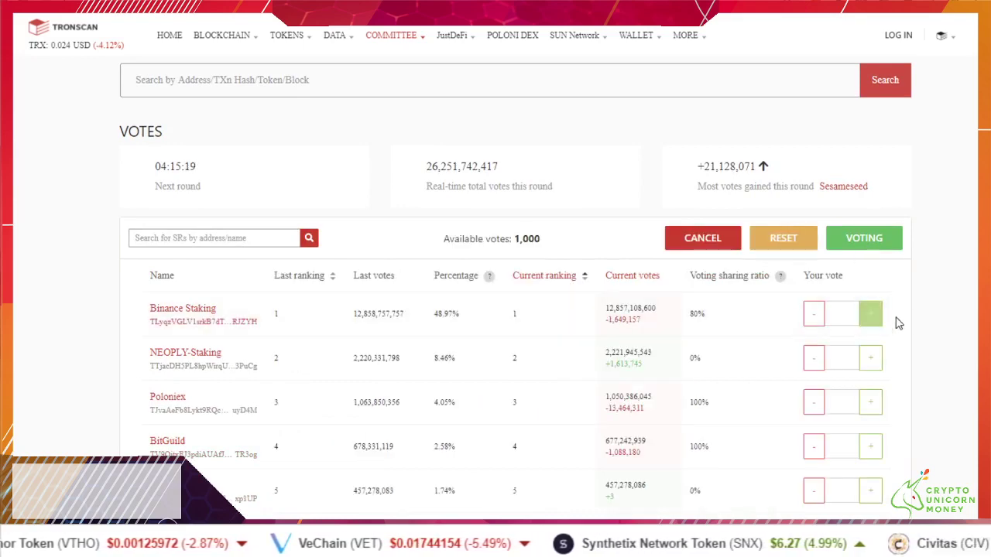
{"action": "scroll", "coordinate": [897, 317], "scroll_direction": "down", "scroll_amount": 2}
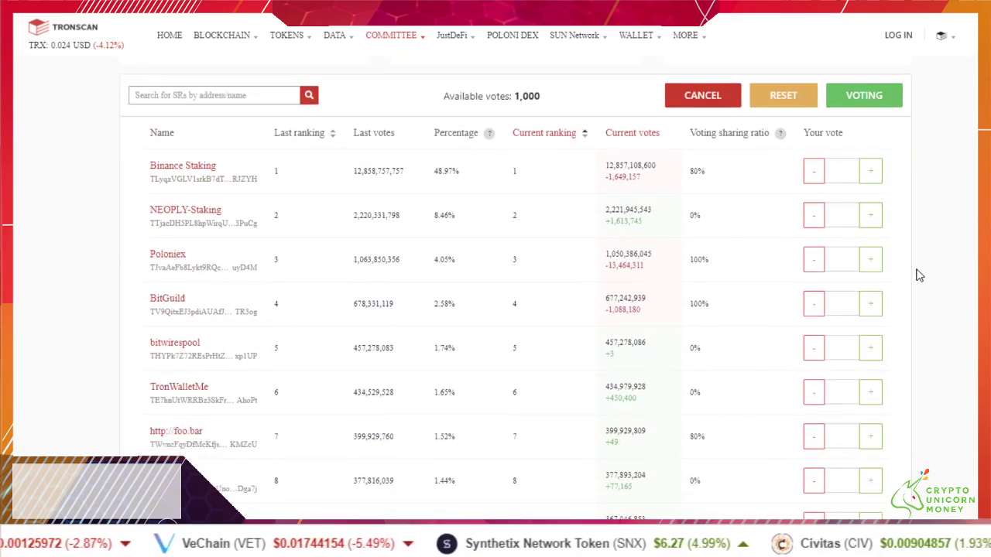
{"action": "left_click", "coordinate": [870, 172]}
{"action": "left_click", "coordinate": [870, 172]}
{"action": "left_click", "coordinate": [870, 172]}
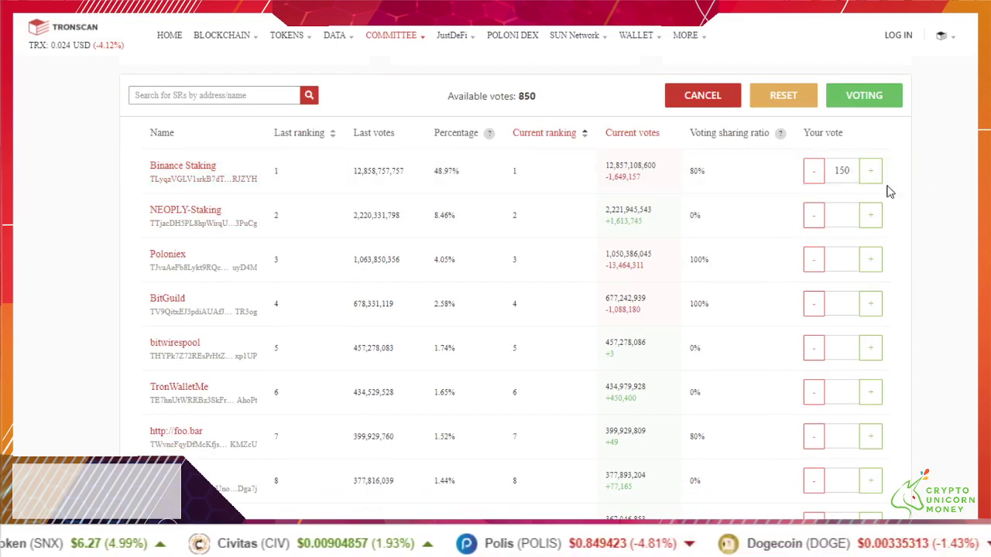
{"action": "left_click", "coordinate": [870, 172]}
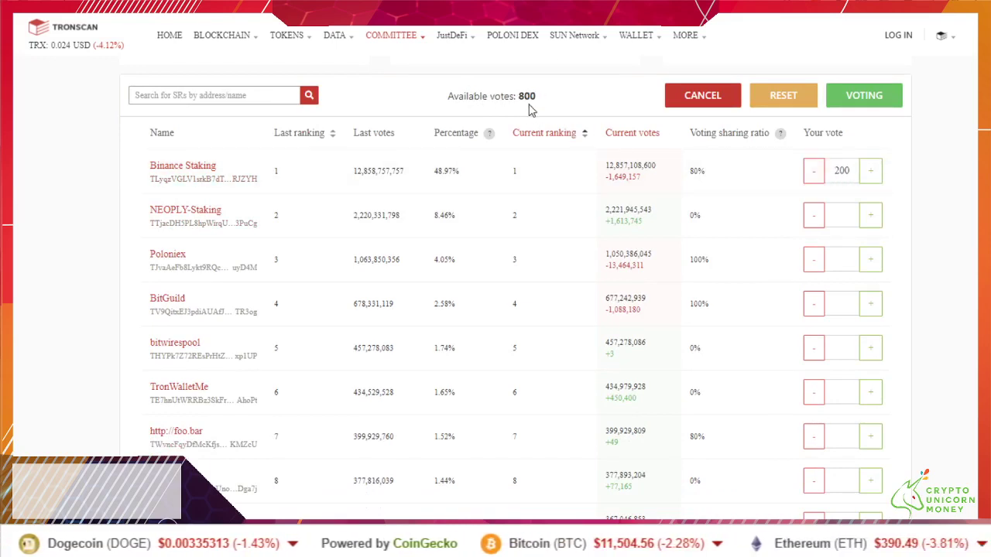
{"action": "left_click", "coordinate": [871, 171]}
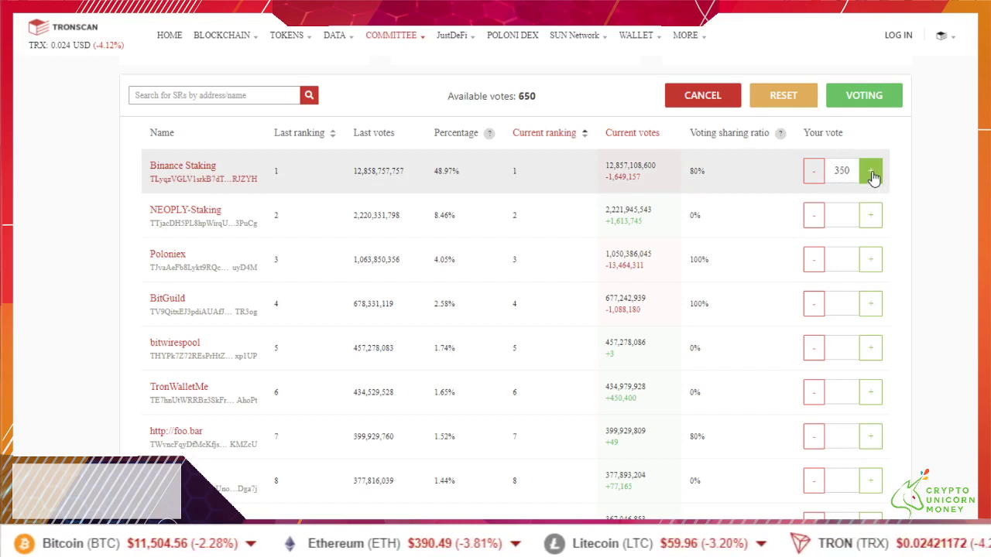
{"action": "left_click", "coordinate": [812, 175]}
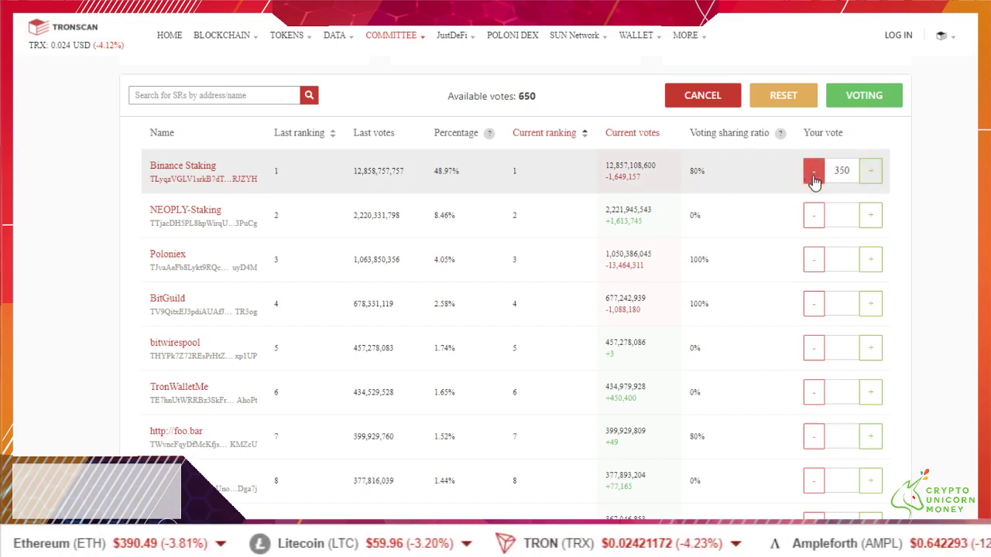
Step: Add votes for NEOPLY-Staking, Poloniex and BitGuild, ending at 400/300/200/100 with Binance Staking
{"action": "left_click", "coordinate": [871, 215]}
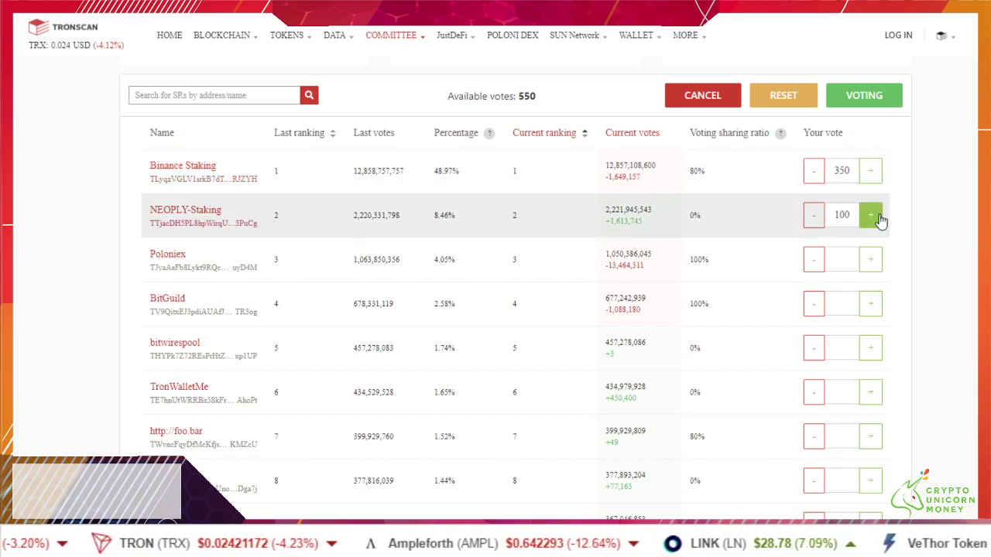
{"action": "left_click", "coordinate": [870, 217]}
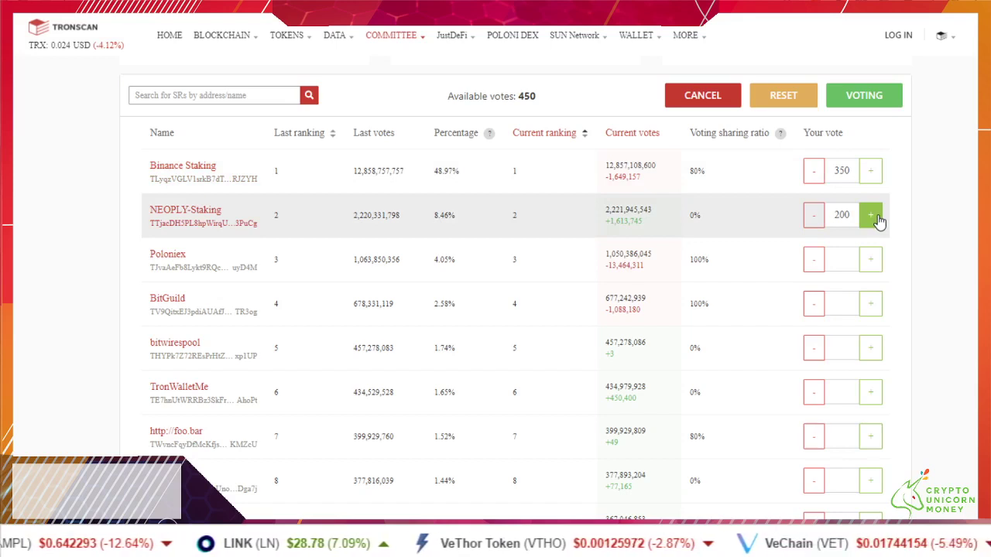
{"action": "left_click", "coordinate": [872, 261]}
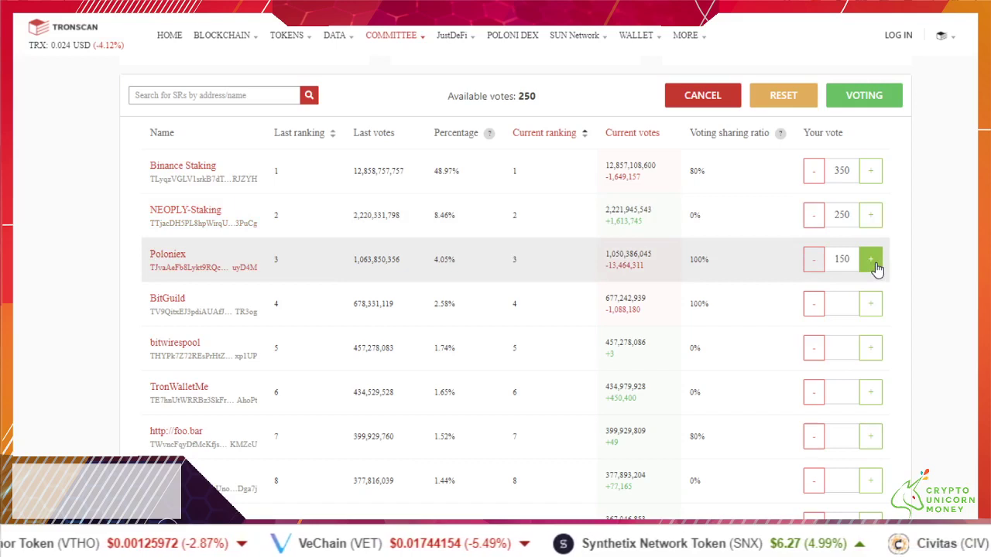
{"action": "left_click", "coordinate": [871, 305]}
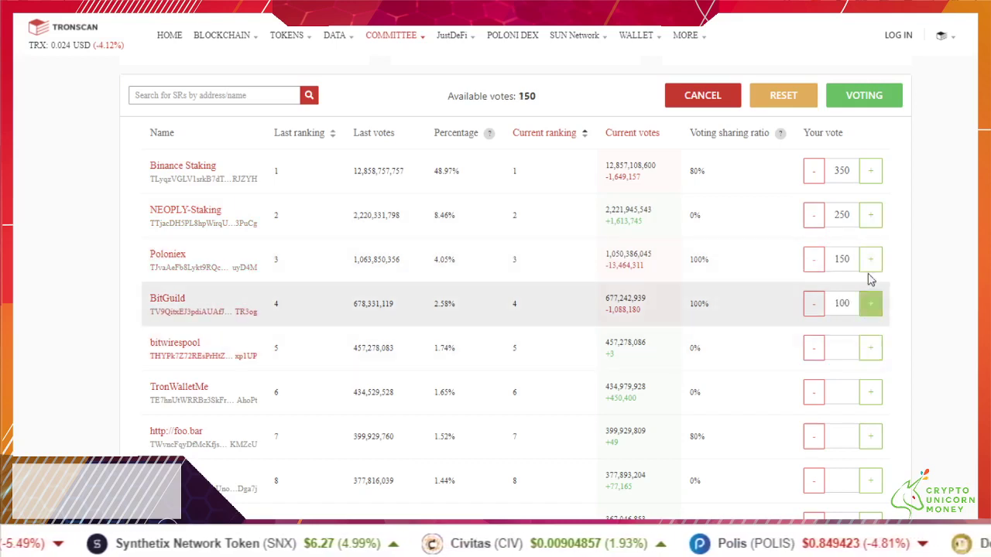
{"action": "left_click", "coordinate": [871, 172]}
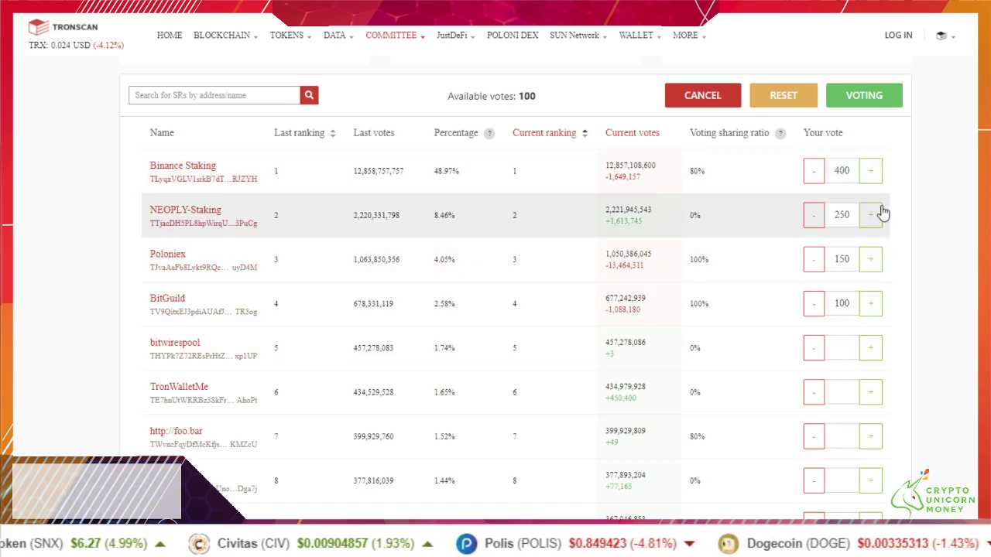
{"action": "left_click", "coordinate": [871, 216]}
{"action": "left_click", "coordinate": [872, 260]}
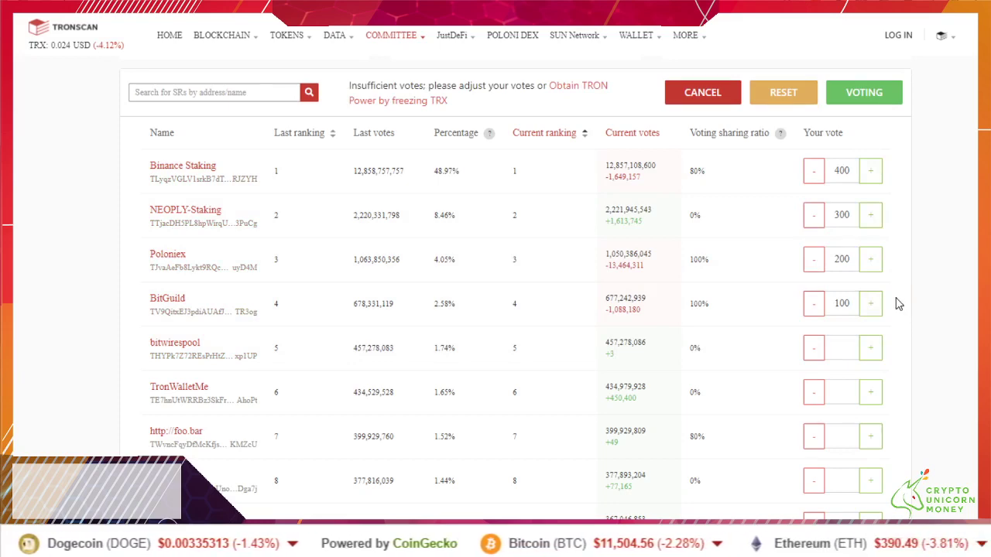
{"action": "scroll", "coordinate": [900, 295], "scroll_direction": "down", "scroll_amount": 7}
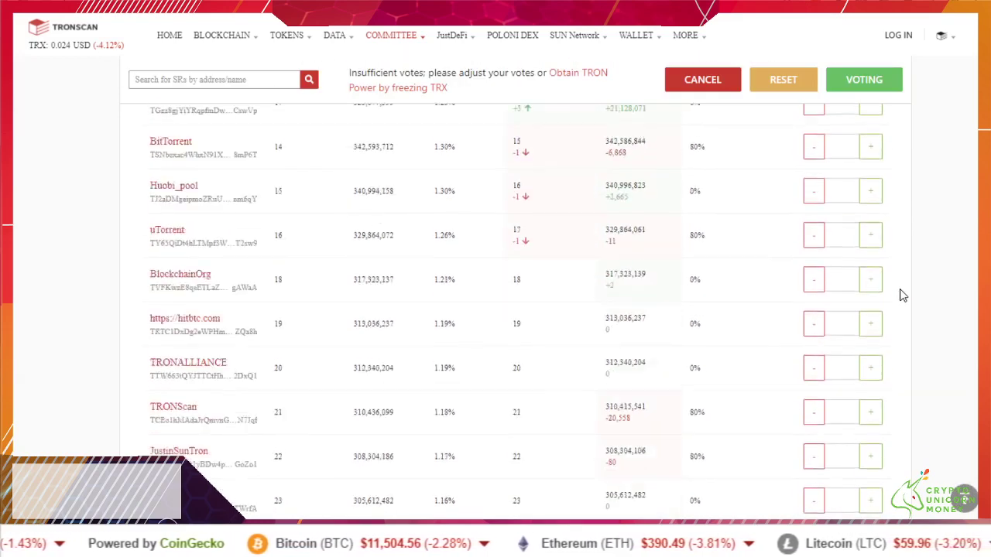
{"action": "scroll", "coordinate": [900, 296], "scroll_direction": "down", "scroll_amount": 18}
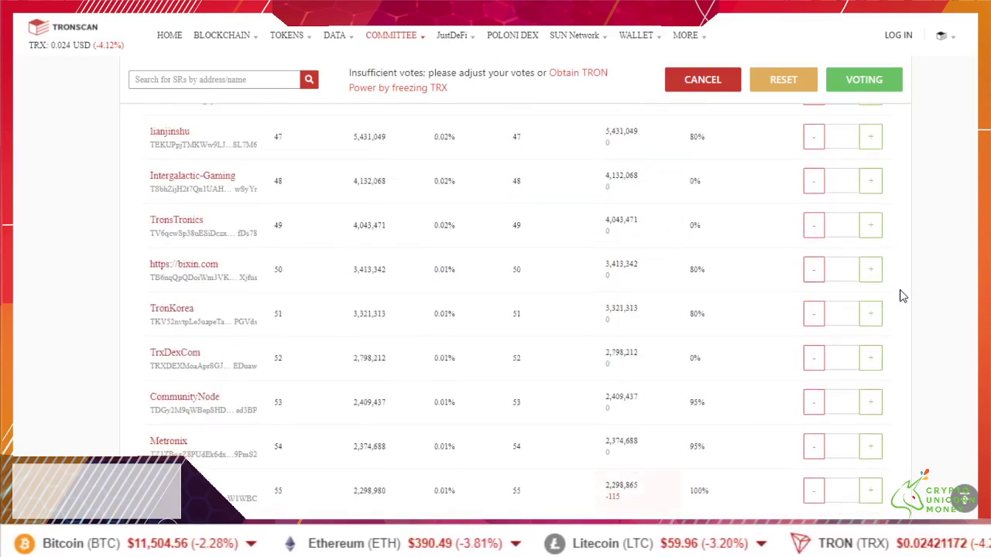
{"action": "scroll", "coordinate": [900, 296], "scroll_direction": "down", "scroll_amount": 17}
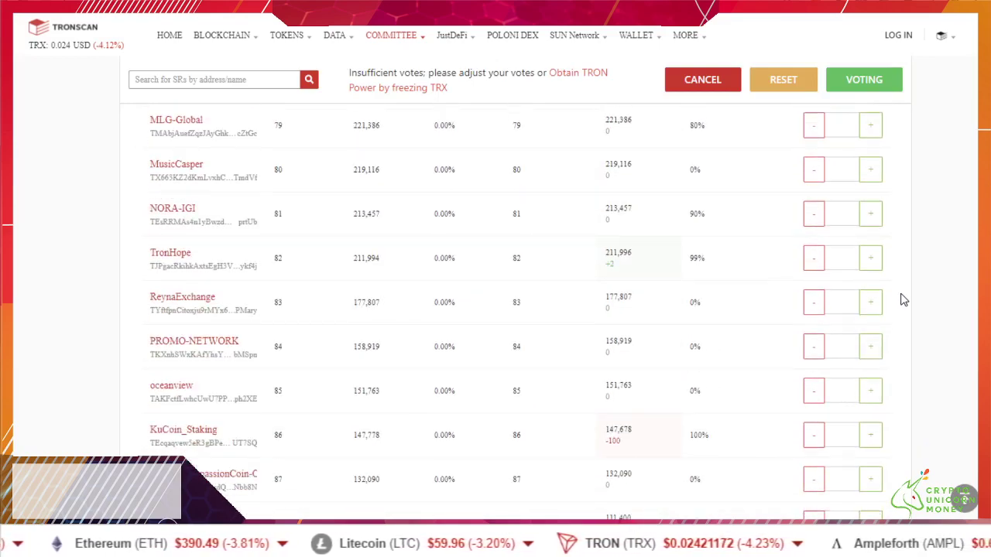
{"action": "scroll", "coordinate": [900, 300], "scroll_direction": "down", "scroll_amount": 9}
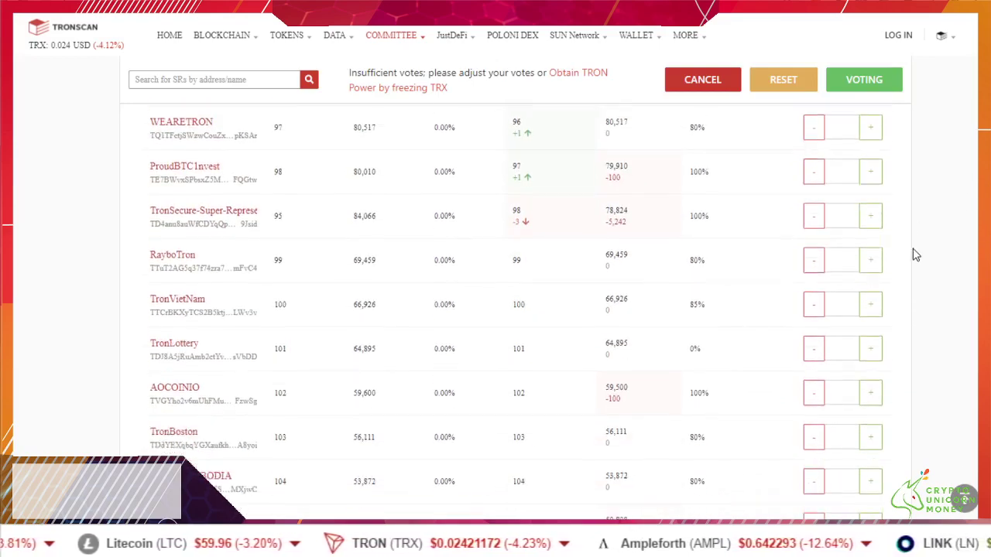
{"action": "scroll", "coordinate": [910, 245], "scroll_direction": "down", "scroll_amount": 2}
{"action": "scroll", "coordinate": [663, 305], "scroll_direction": "down", "scroll_amount": 1}
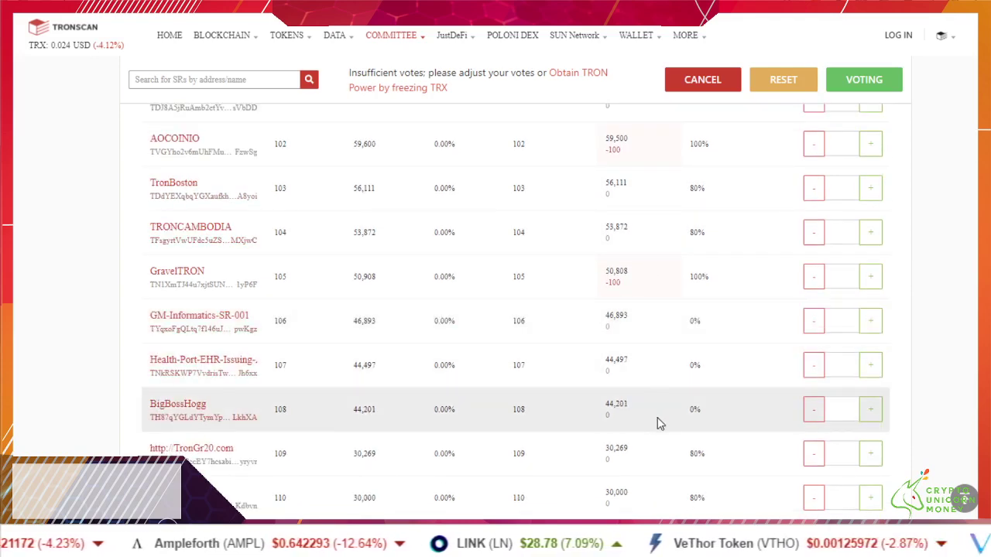
{"action": "scroll", "coordinate": [663, 425], "scroll_direction": "down", "scroll_amount": 8}
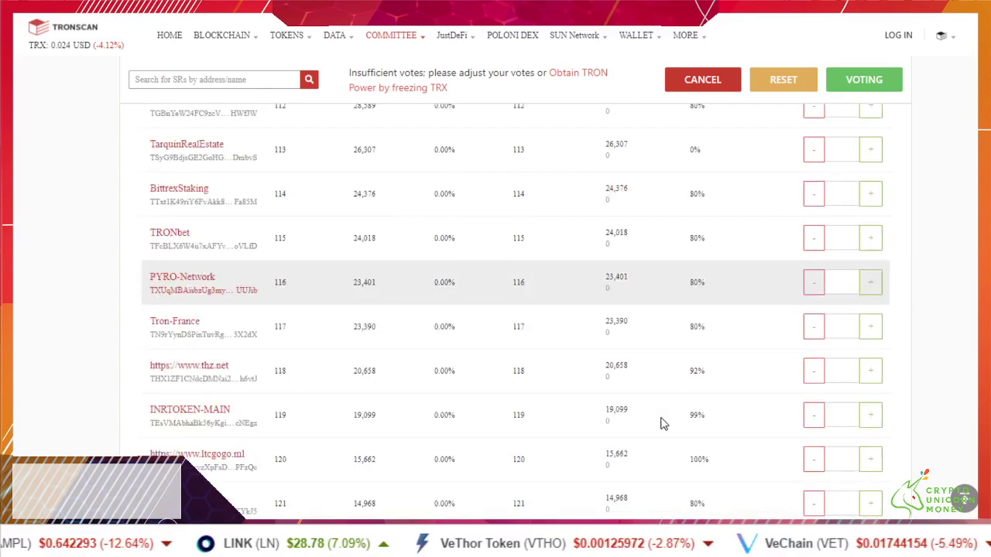
{"action": "scroll", "coordinate": [663, 420], "scroll_direction": "down", "scroll_amount": 15}
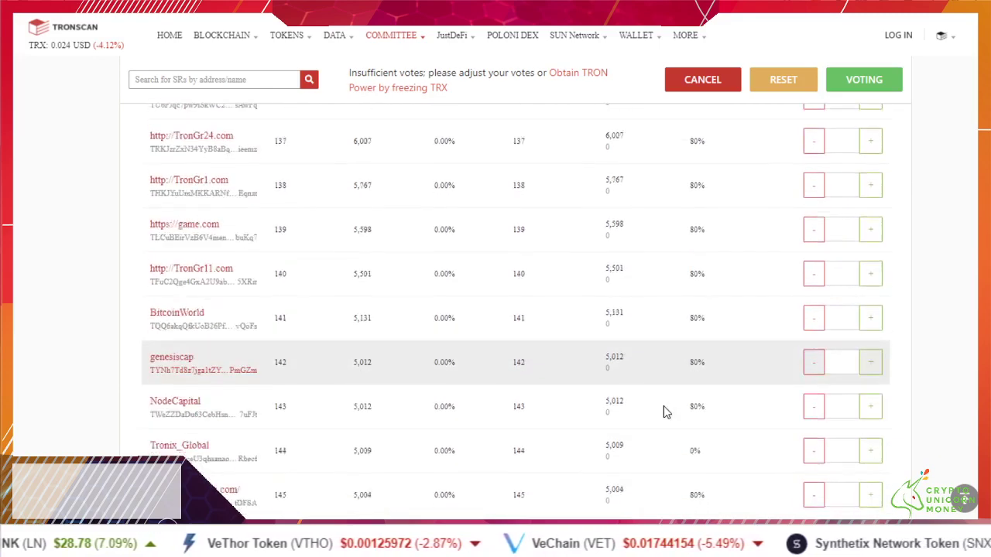
{"action": "scroll", "coordinate": [671, 404], "scroll_direction": "down", "scroll_amount": 18}
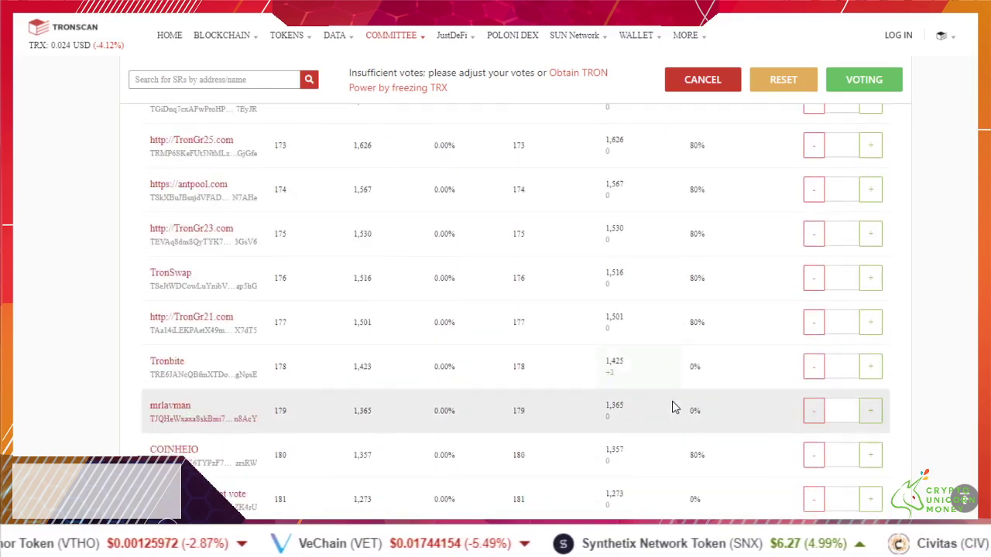
{"action": "scroll", "coordinate": [673, 411], "scroll_direction": "down", "scroll_amount": 20}
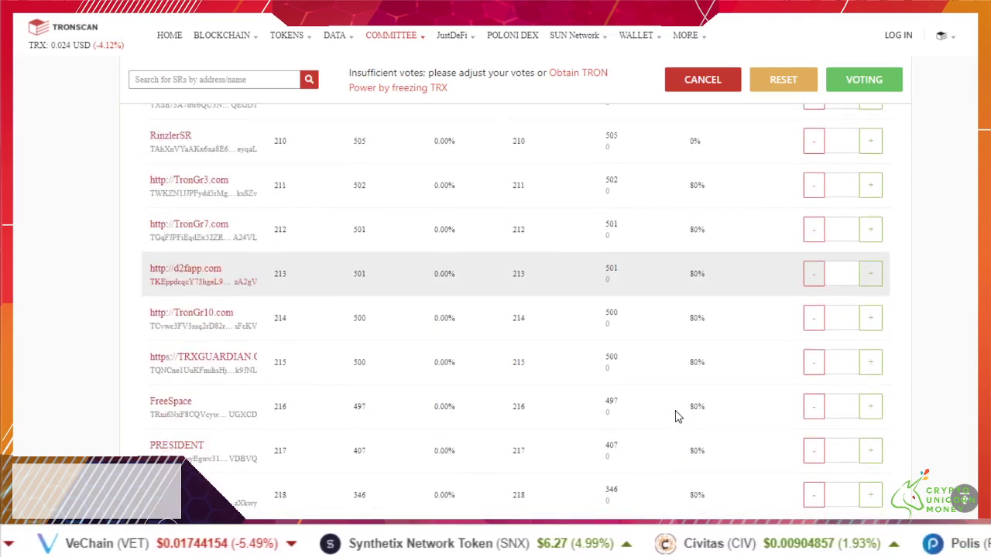
{"action": "scroll", "coordinate": [681, 414], "scroll_direction": "down", "scroll_amount": 20}
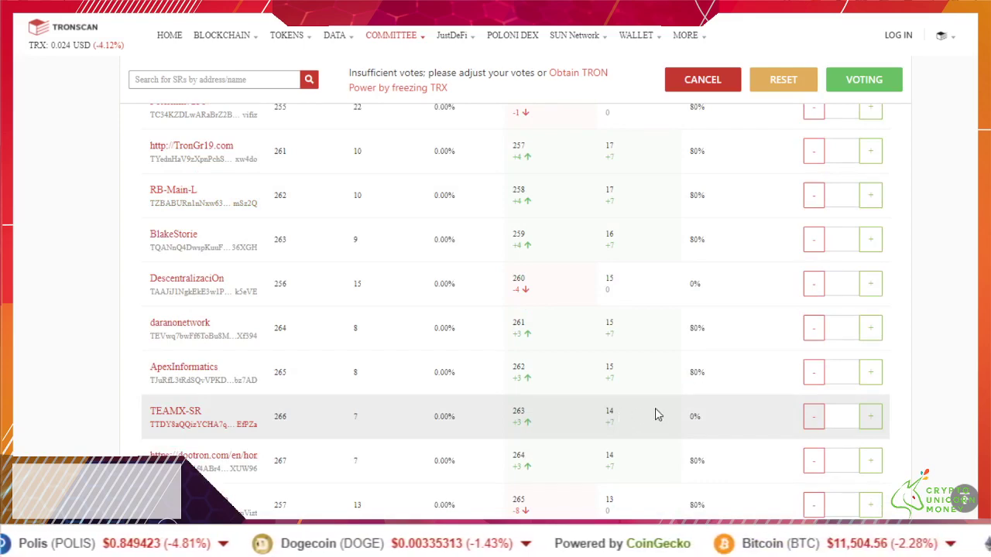
{"action": "scroll", "coordinate": [654, 408], "scroll_direction": "down", "scroll_amount": 5}
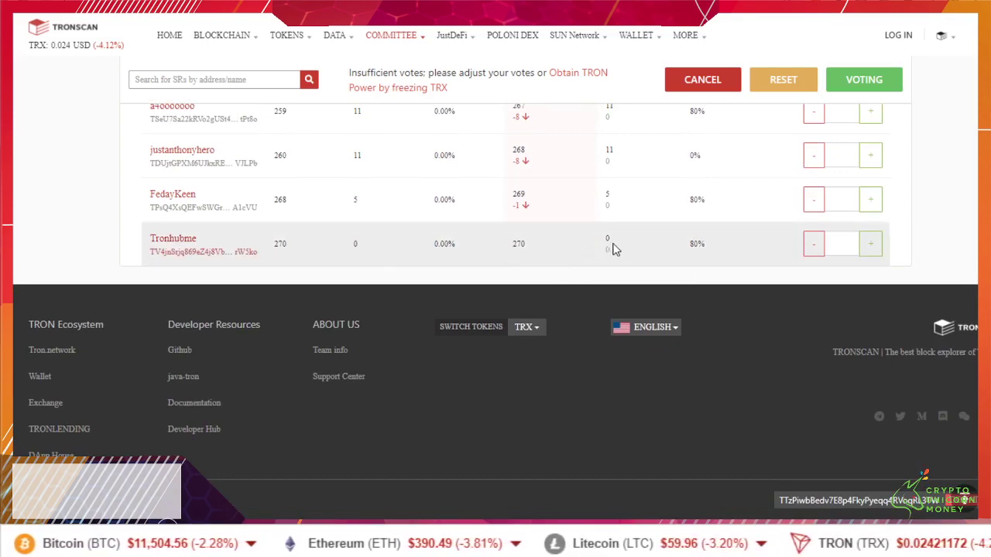
{"action": "scroll", "coordinate": [637, 248], "scroll_direction": "up", "scroll_amount": 10}
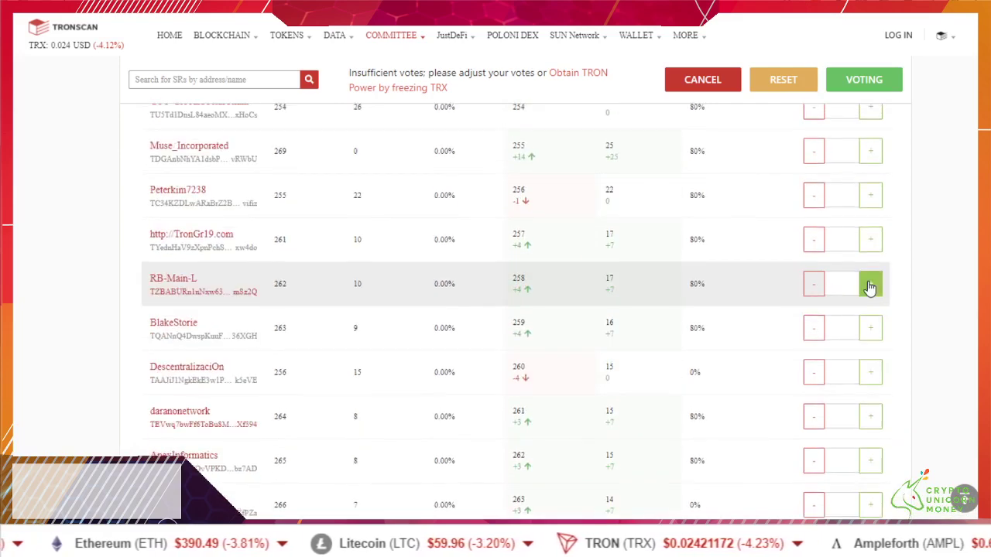
{"action": "scroll", "coordinate": [872, 284], "scroll_direction": "up", "scroll_amount": 2}
{"action": "scroll", "coordinate": [867, 290], "scroll_direction": "up", "scroll_amount": 5}
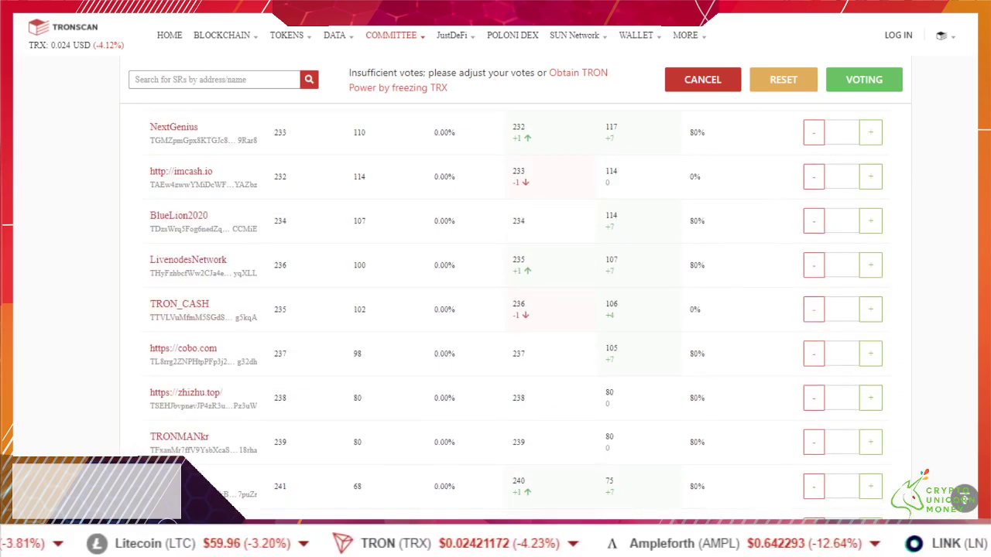
{"action": "scroll", "coordinate": [950, 171], "scroll_direction": "up", "scroll_amount": 20}
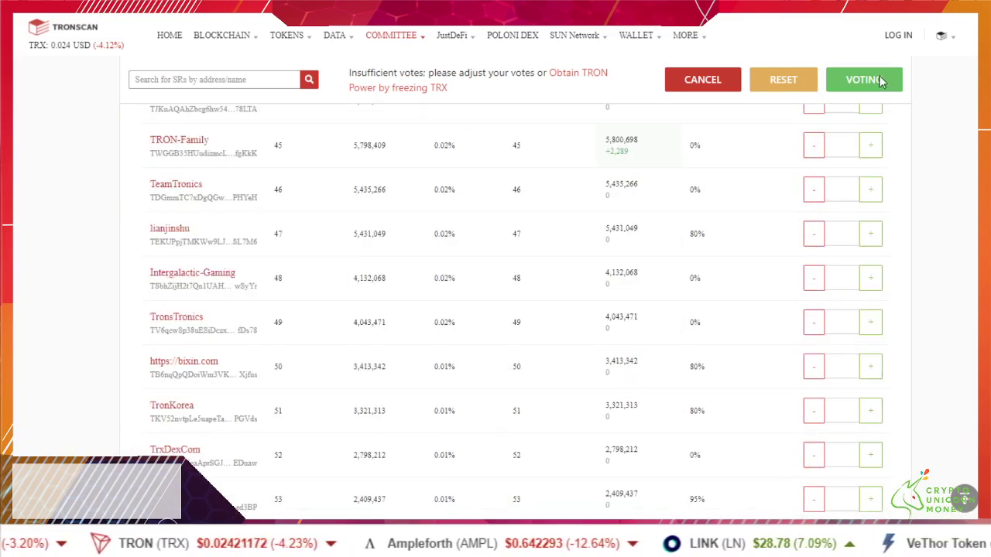
{"action": "scroll", "coordinate": [921, 112], "scroll_direction": "up", "scroll_amount": 8}
{"action": "scroll", "coordinate": [936, 155], "scroll_direction": "up", "scroll_amount": 20}
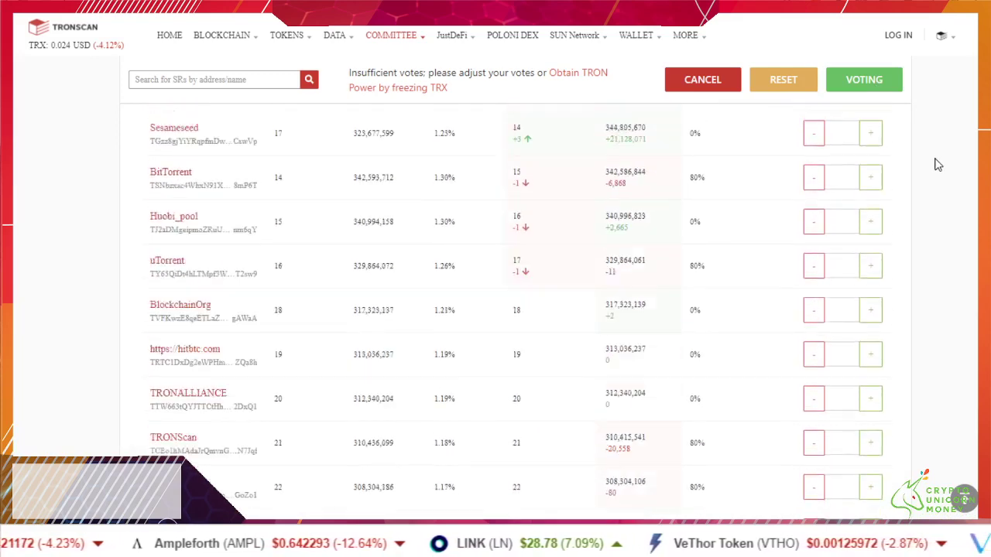
{"action": "scroll", "coordinate": [931, 237], "scroll_direction": "down", "scroll_amount": 2}
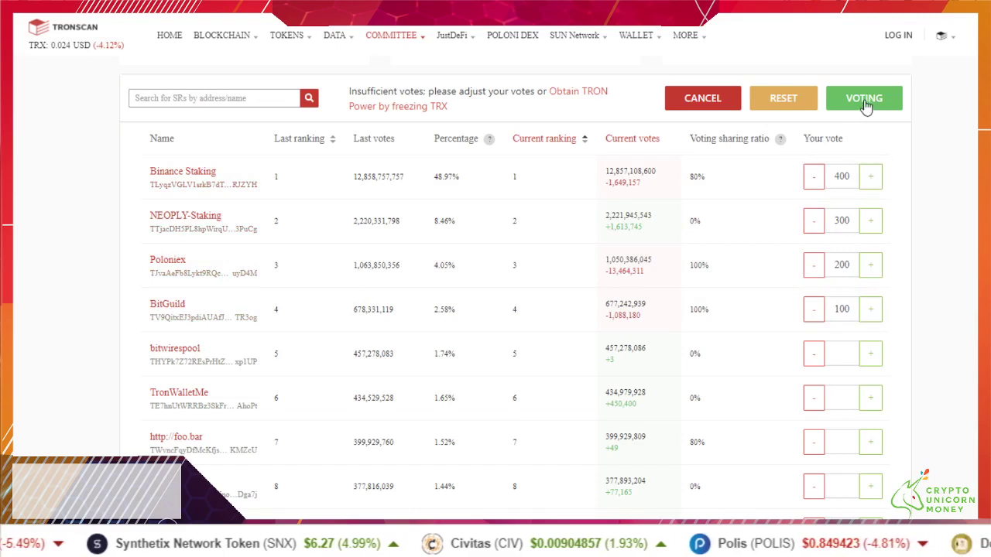
Step: Submit the 400/300/200/100 vote split, approve it in TronLink, and dismiss the thank-you message
{"action": "left_click", "coordinate": [866, 105]}
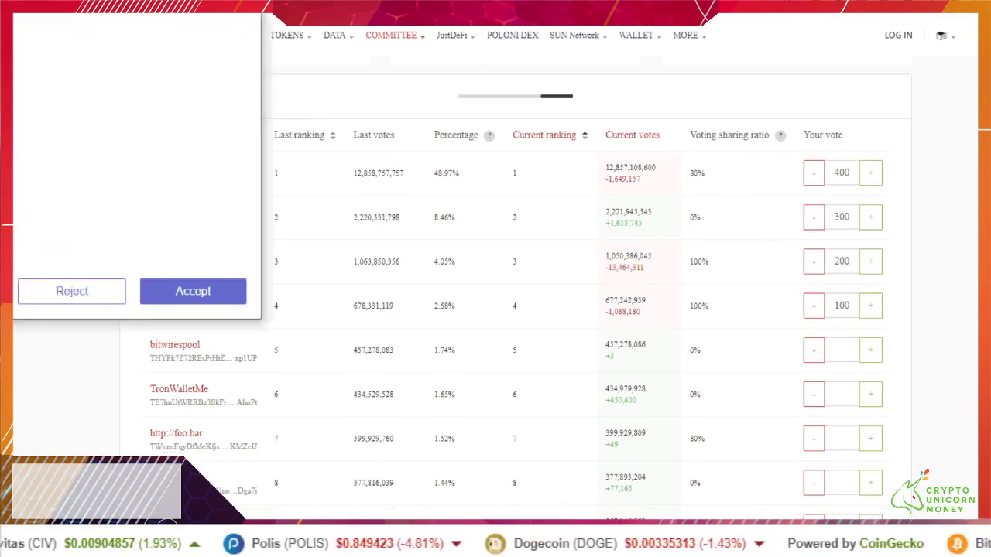
{"action": "mouse_move", "coordinate": [331, 23]}
{"action": "left_mouse_down"}
{"action": "mouse_move", "coordinate": [317, 44]}
{"action": "mouse_move", "coordinate": [268, 48]}
{"action": "left_mouse_up"}
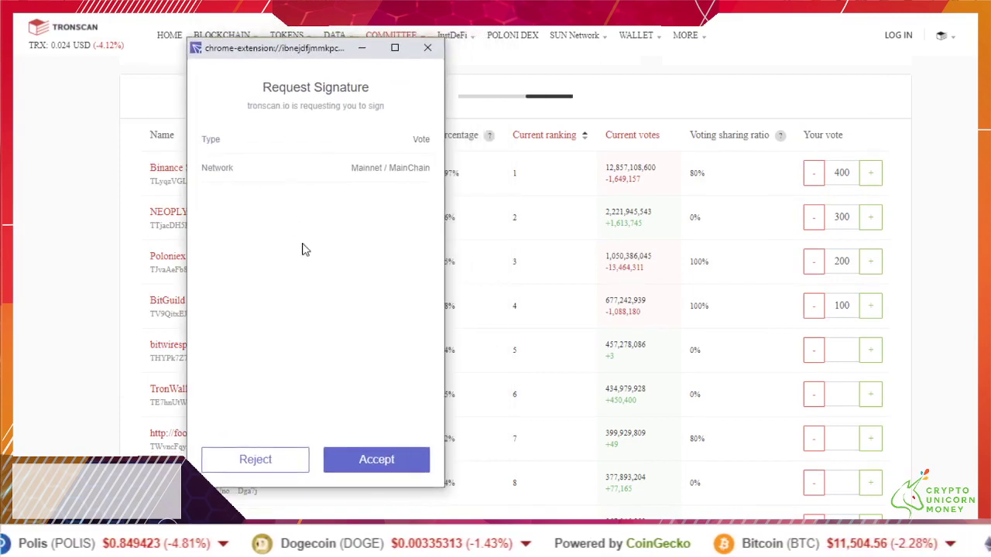
{"action": "left_click", "coordinate": [376, 460]}
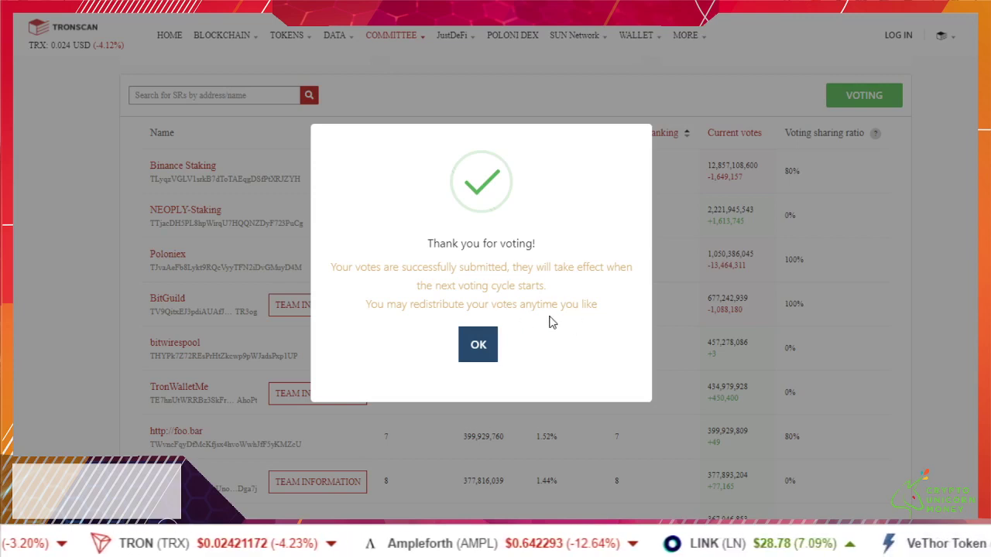
{"action": "left_click", "coordinate": [481, 349]}
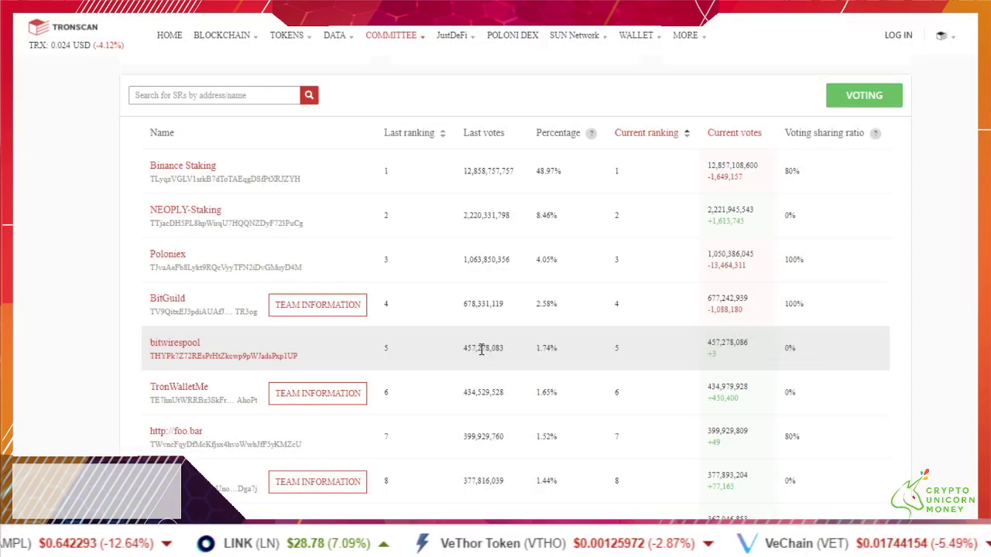
{"action": "scroll", "coordinate": [504, 215], "scroll_direction": "up", "scroll_amount": 1}
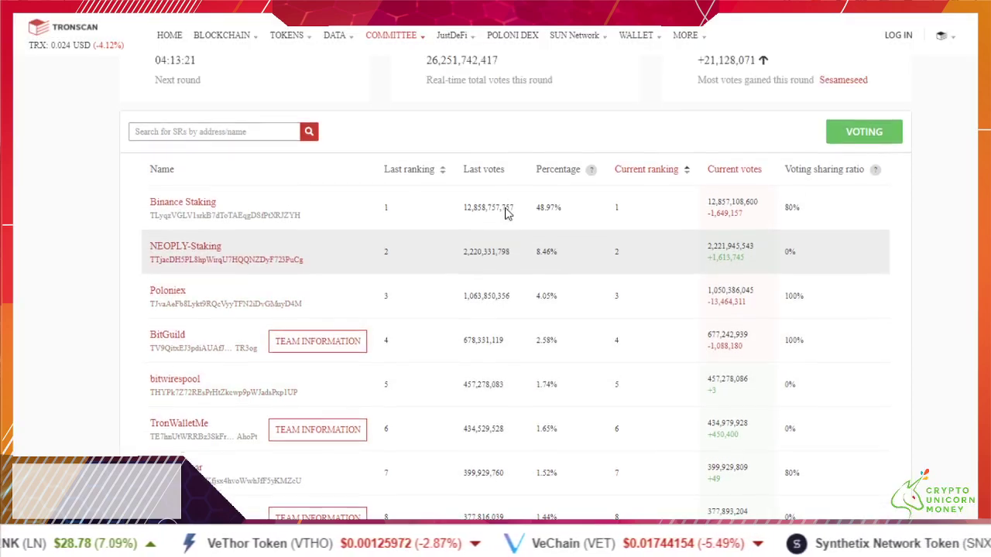
{"action": "scroll", "coordinate": [503, 225], "scroll_direction": "up", "scroll_amount": 2}
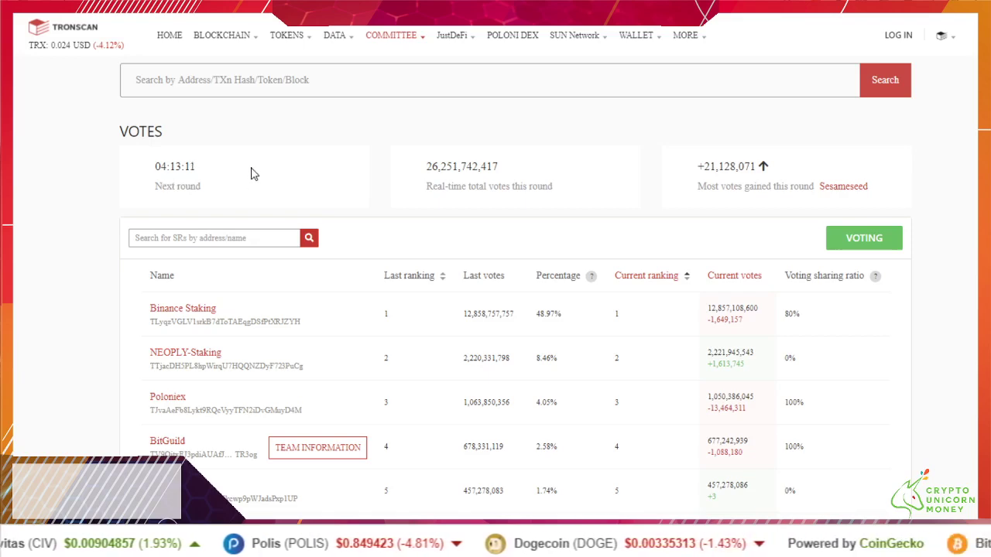
{"action": "scroll", "coordinate": [347, 172], "scroll_direction": "down", "scroll_amount": 3}
{"action": "scroll", "coordinate": [380, 172], "scroll_direction": "down", "scroll_amount": 6}
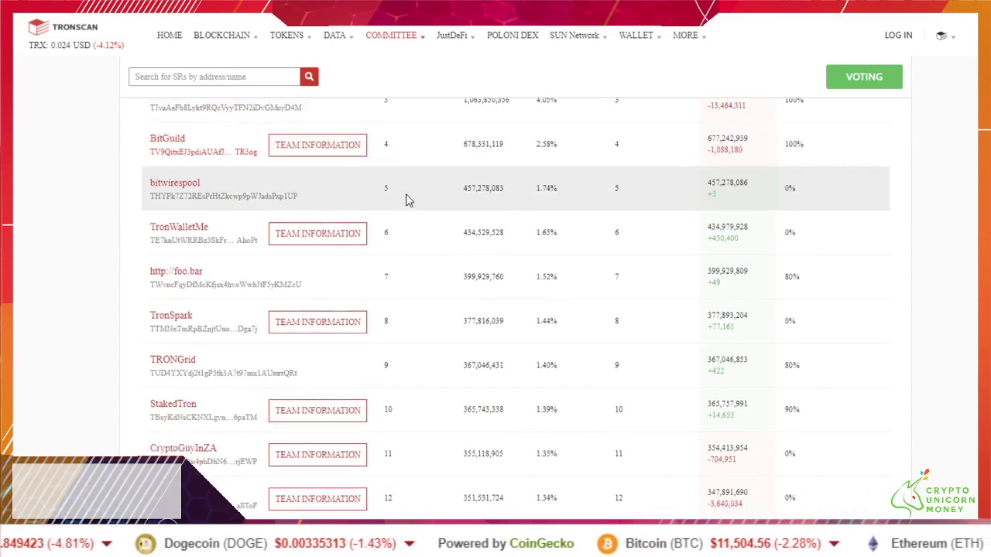
{"action": "scroll", "coordinate": [404, 199], "scroll_direction": "up", "scroll_amount": 5}
{"action": "scroll", "coordinate": [408, 203], "scroll_direction": "up", "scroll_amount": 4}
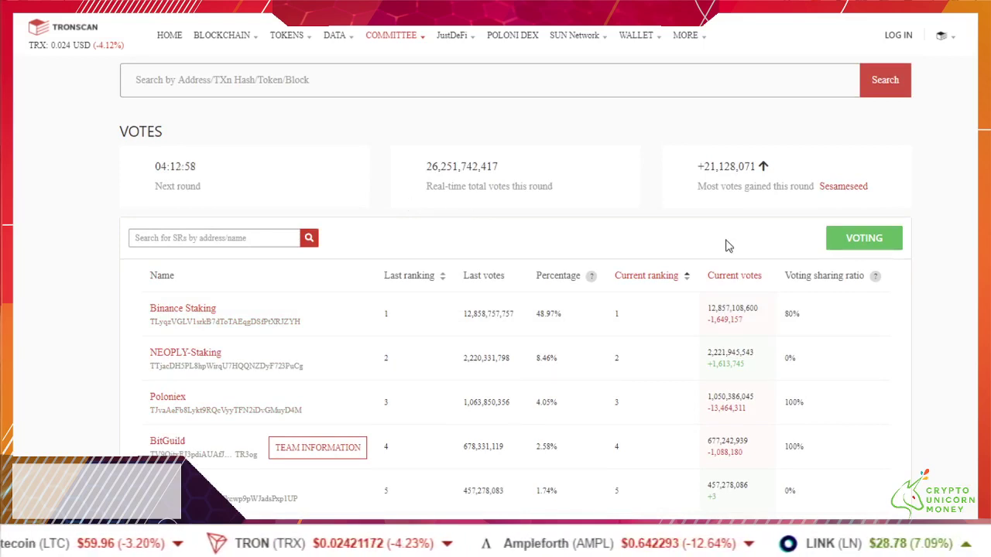
{"action": "scroll", "coordinate": [584, 262], "scroll_direction": "down", "scroll_amount": 1}
{"action": "scroll", "coordinate": [582, 261], "scroll_direction": "down", "scroll_amount": 7}
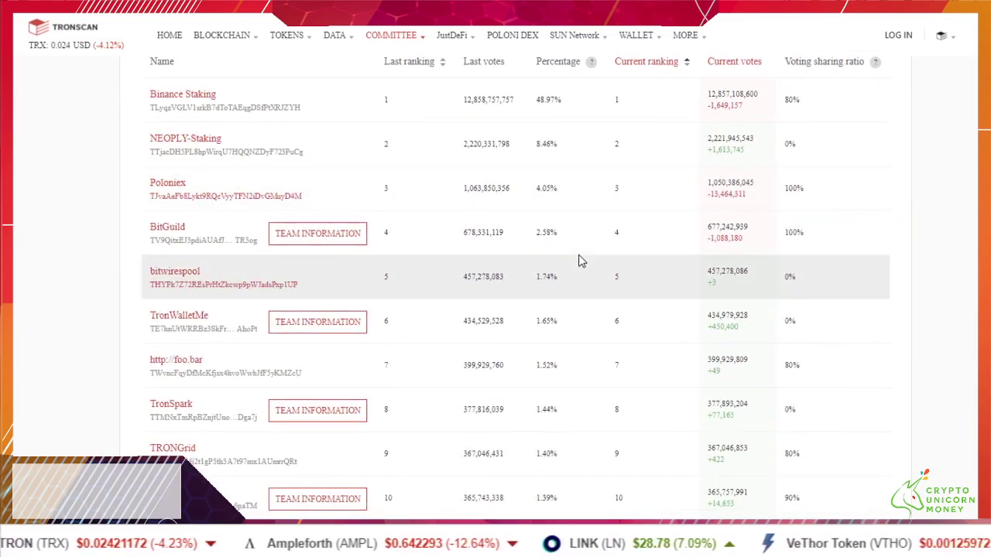
{"action": "scroll", "coordinate": [597, 271], "scroll_direction": "up", "scroll_amount": 8}
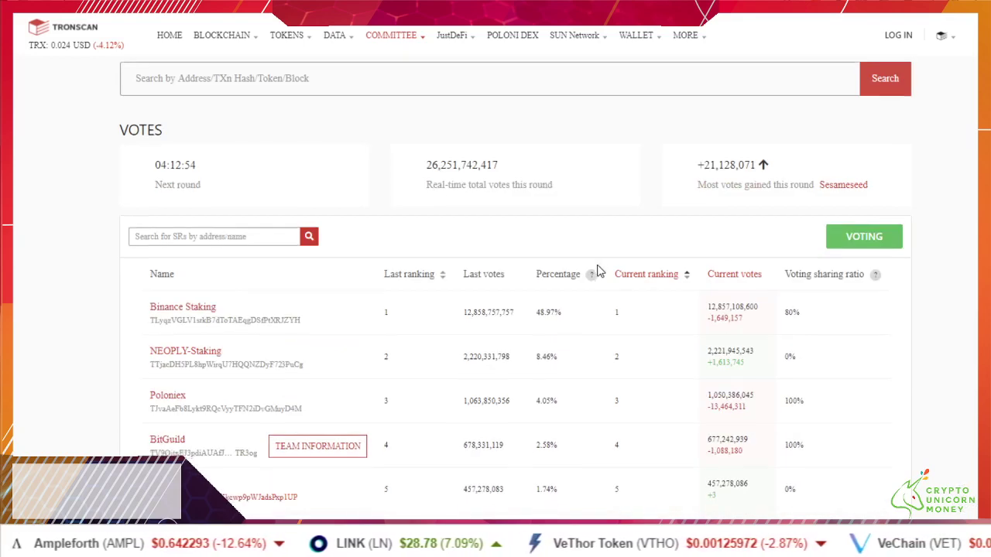